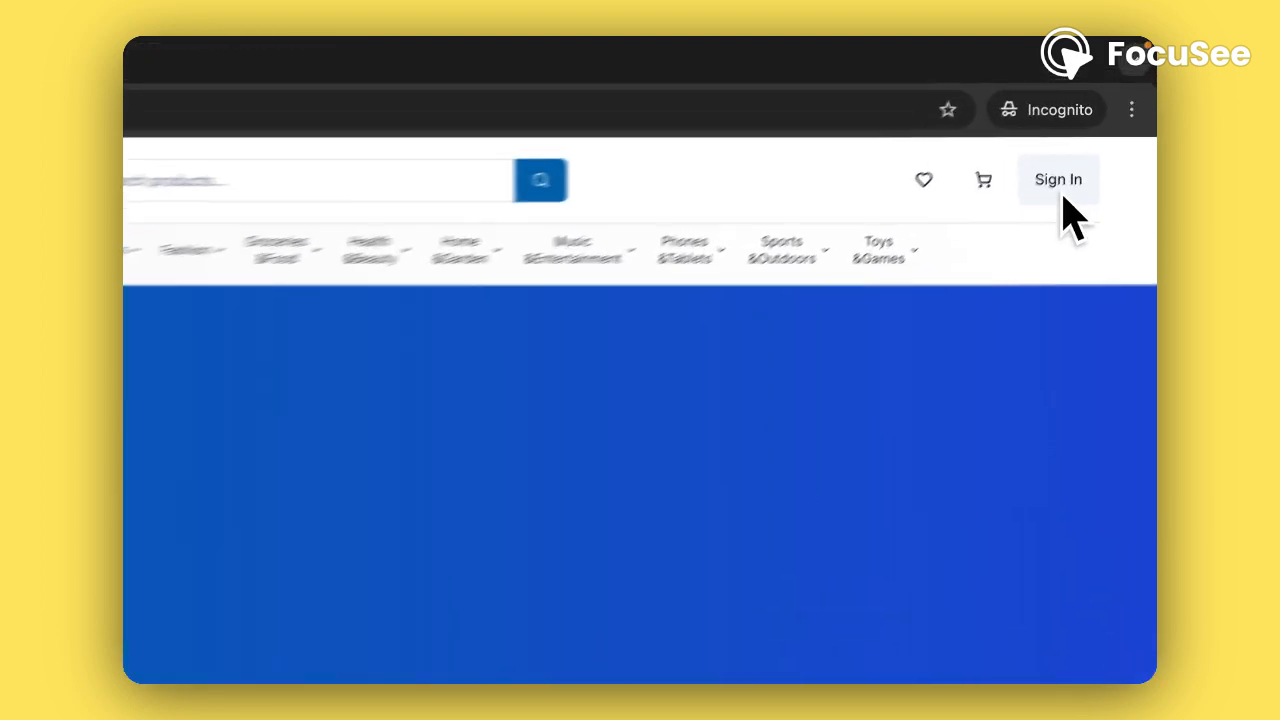
Go from the Afiaprime home page to the sign-in page via Sign In at the top right
{"action": "left_click", "coordinate": [1098, 134]}
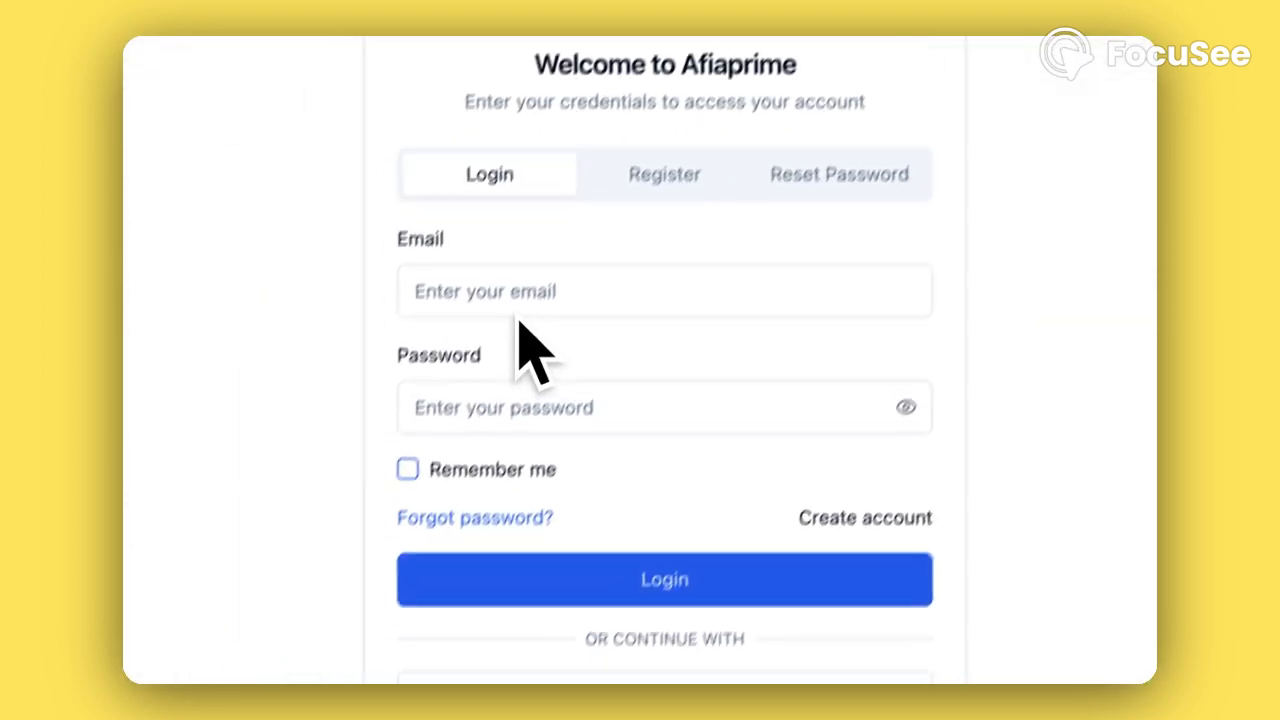
Log in using the saved autofill email and the account password
{"action": "left_click", "coordinate": [330, 488]}
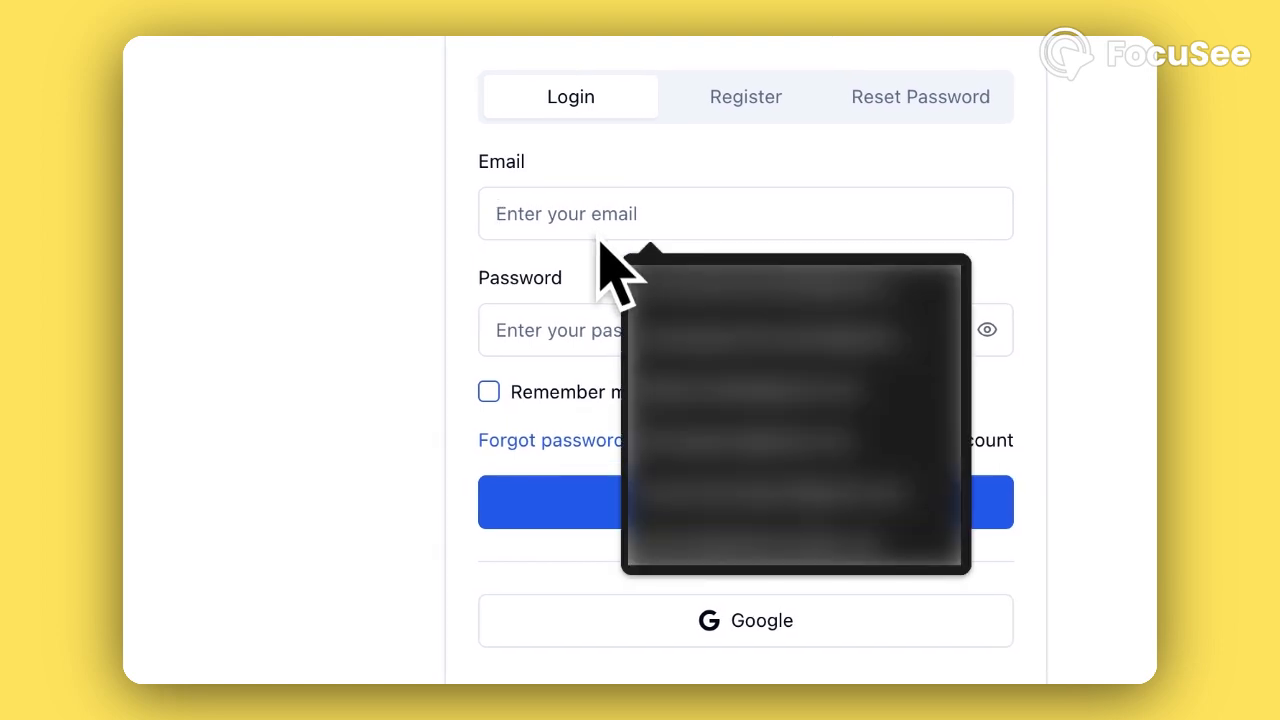
{"action": "left_click", "coordinate": [691, 490]}
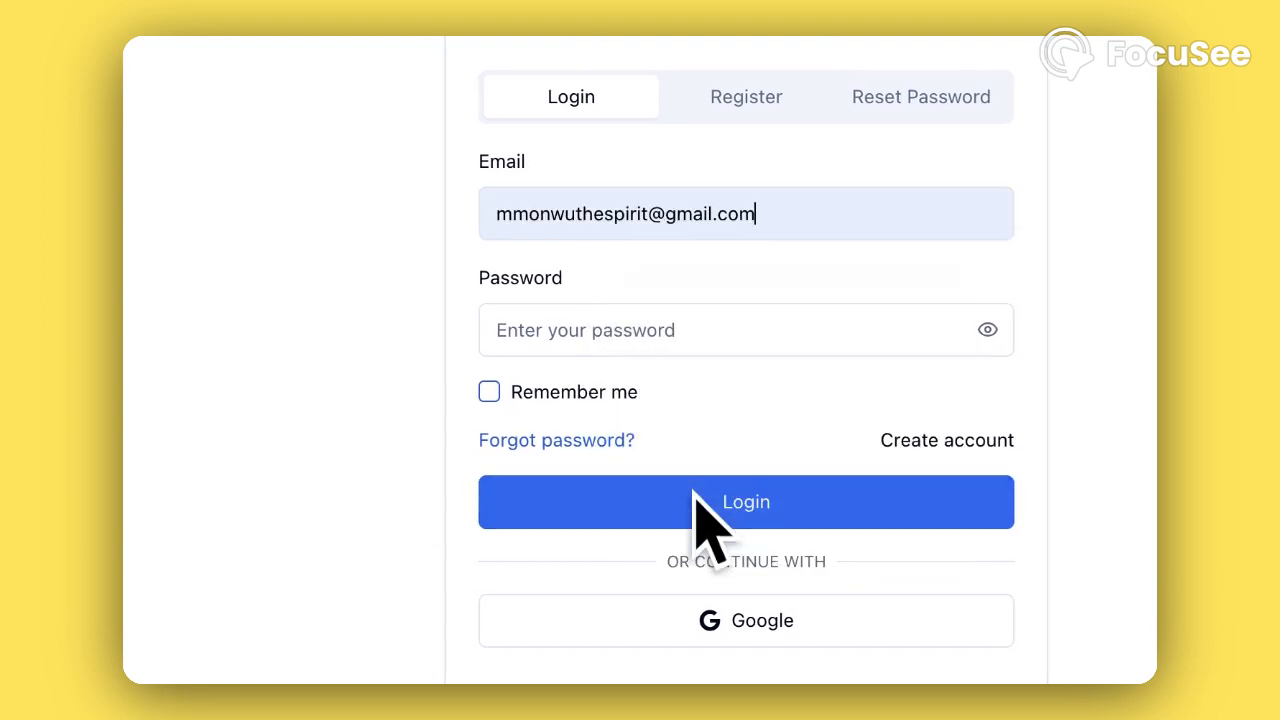
{"action": "left_click", "coordinate": [645, 336]}
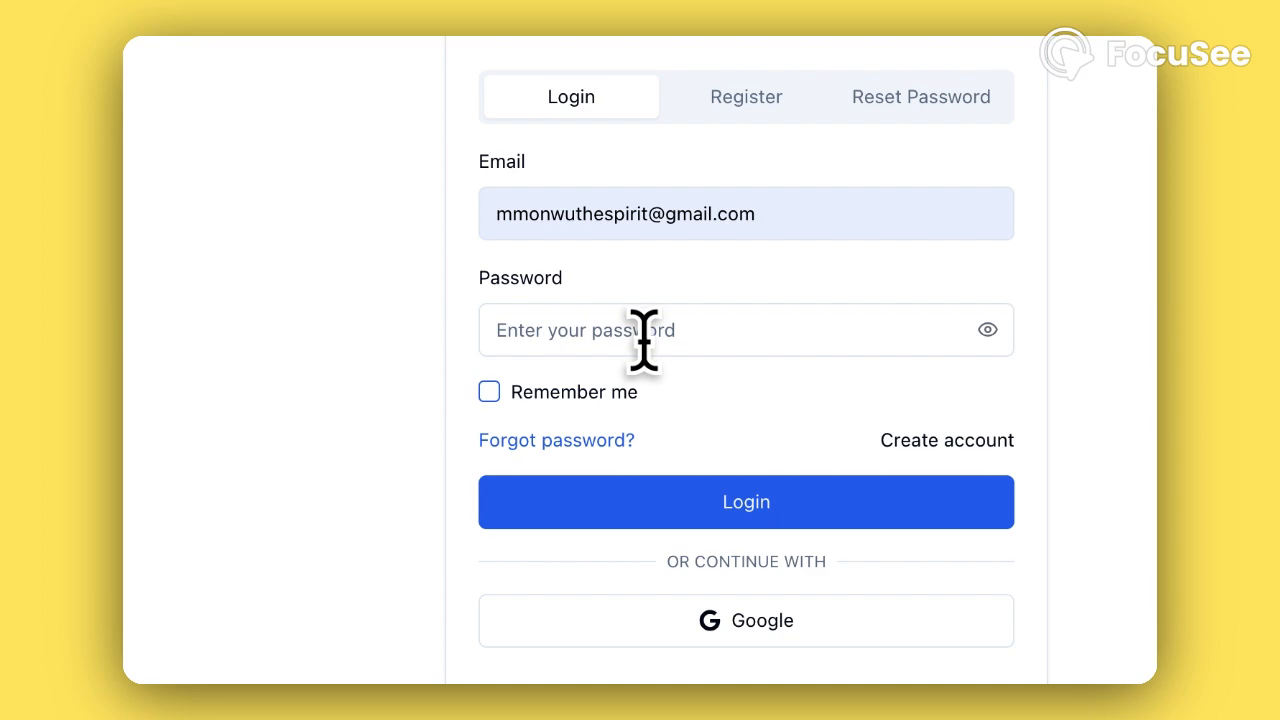
{"action": "type", "text": "***"}
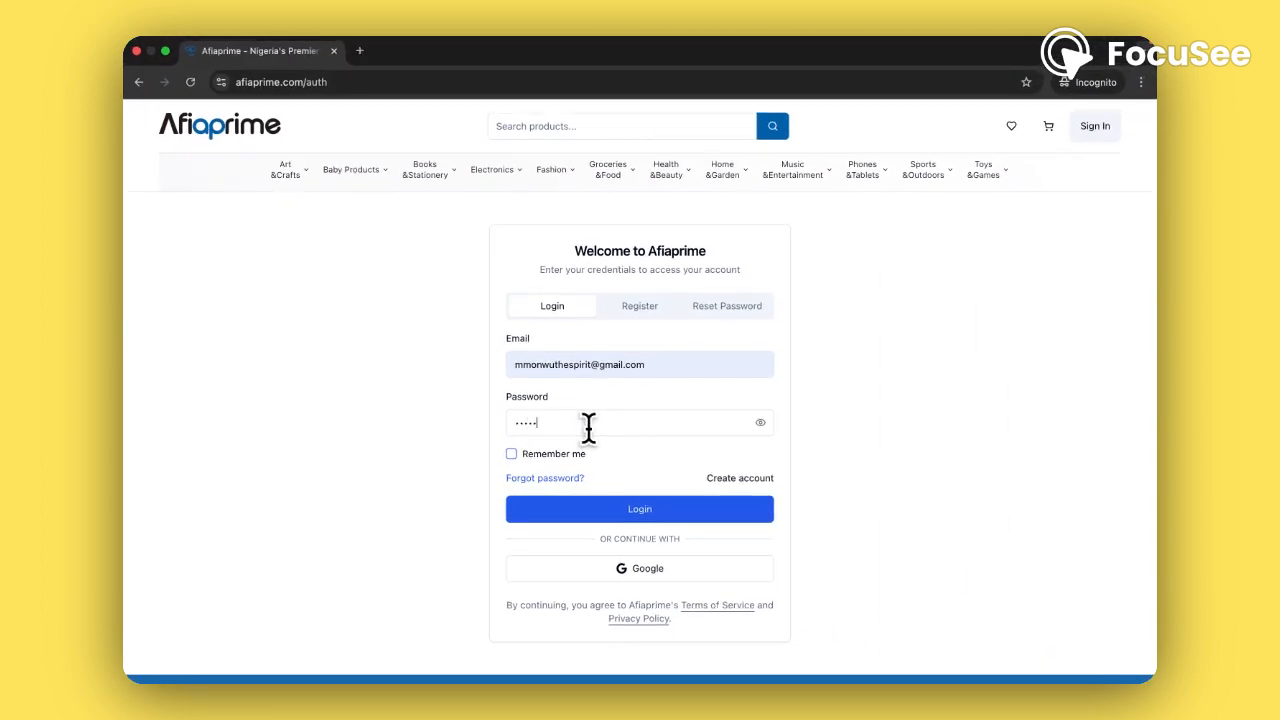
{"action": "type", "text": "********"}
{"action": "left_click", "coordinate": [628, 510]}
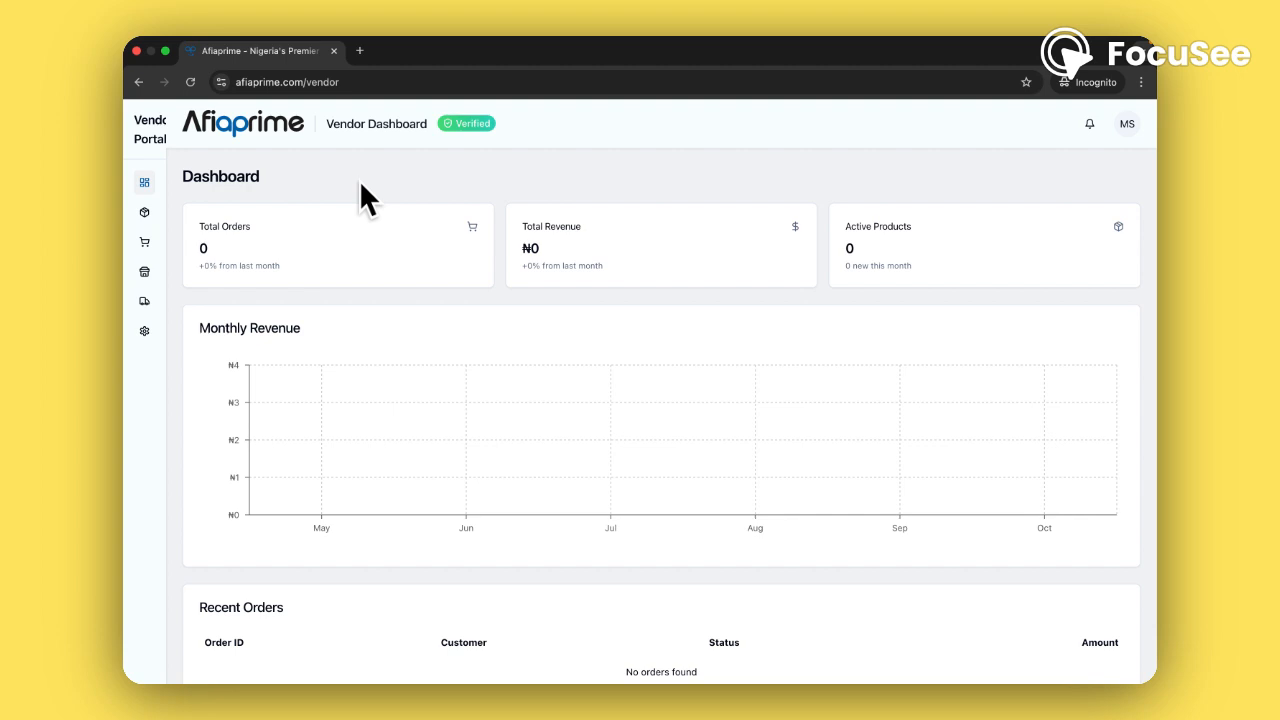
Open the Your Products page from the dashboard sidebar
{"action": "mouse_move", "coordinate": [166, 245]}
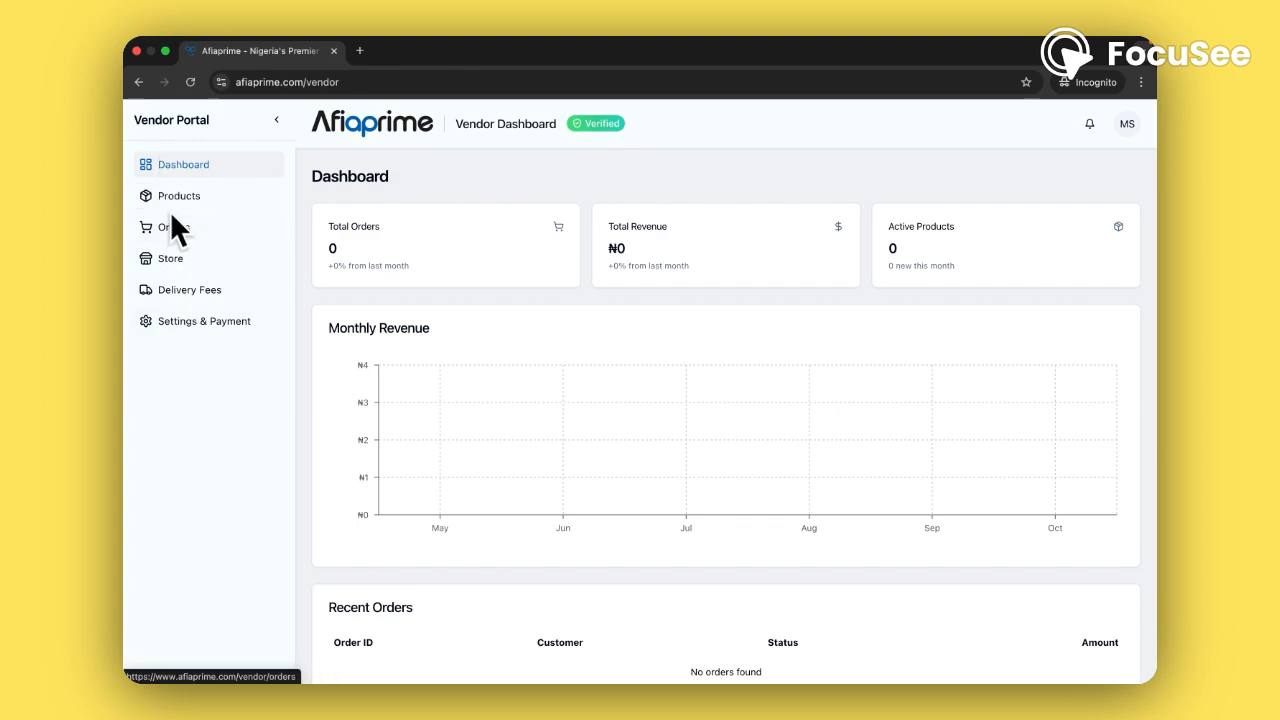
{"action": "left_click", "coordinate": [176, 202]}
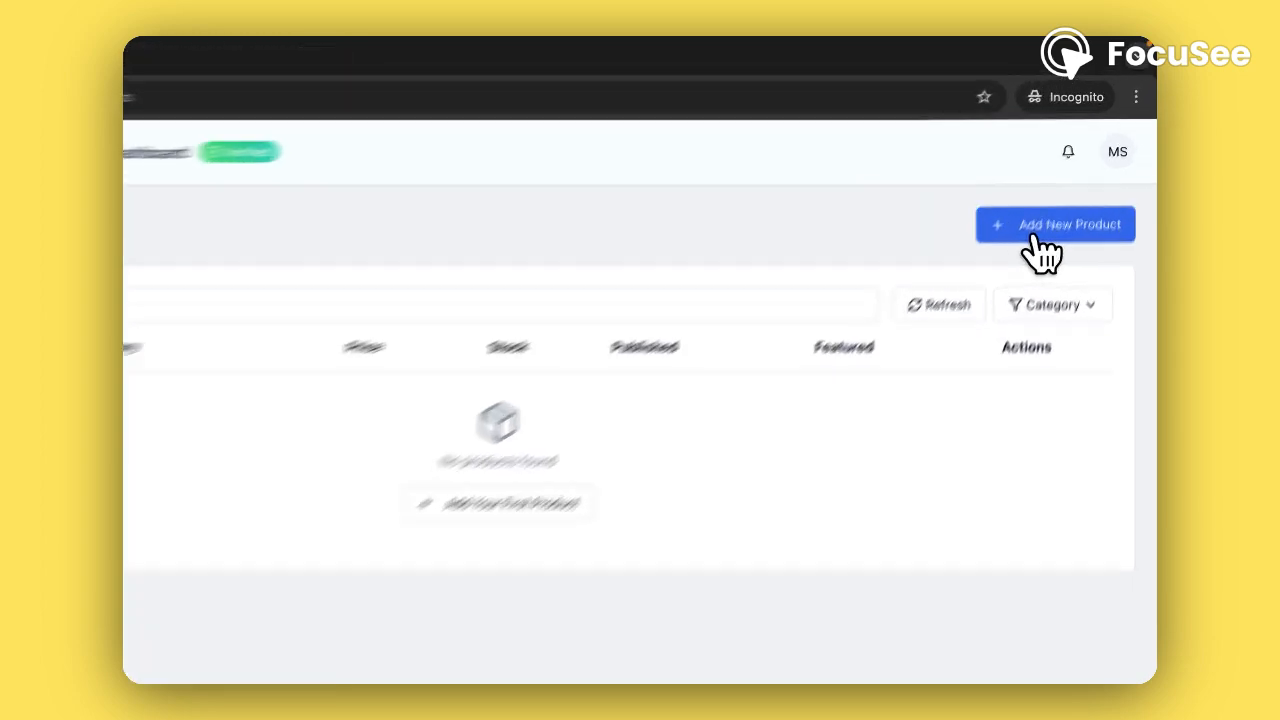
Open a blank Create New Product form with Add New Product
{"action": "left_click", "coordinate": [1040, 252]}
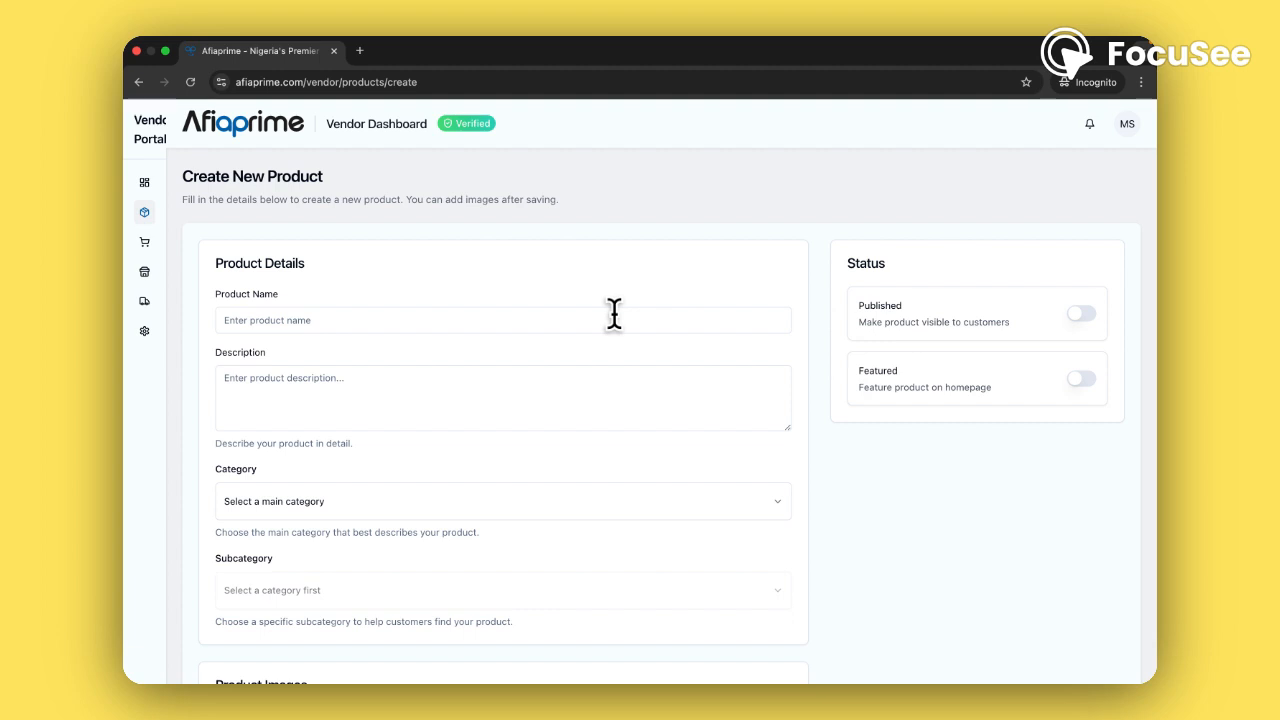
Enter product name 'Art Work A' and description 'This is a beautiful work of art. Please buy it'
{"action": "left_click", "coordinate": [614, 313]}
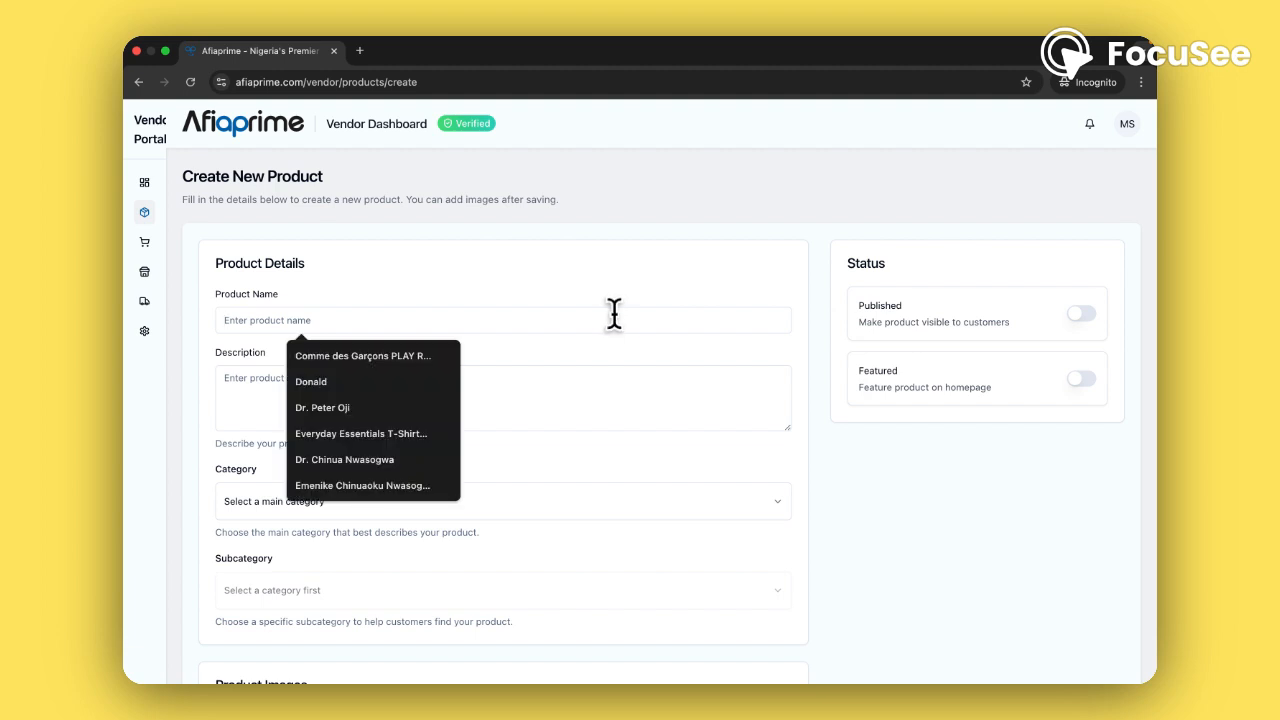
{"action": "type", "text": "A"}
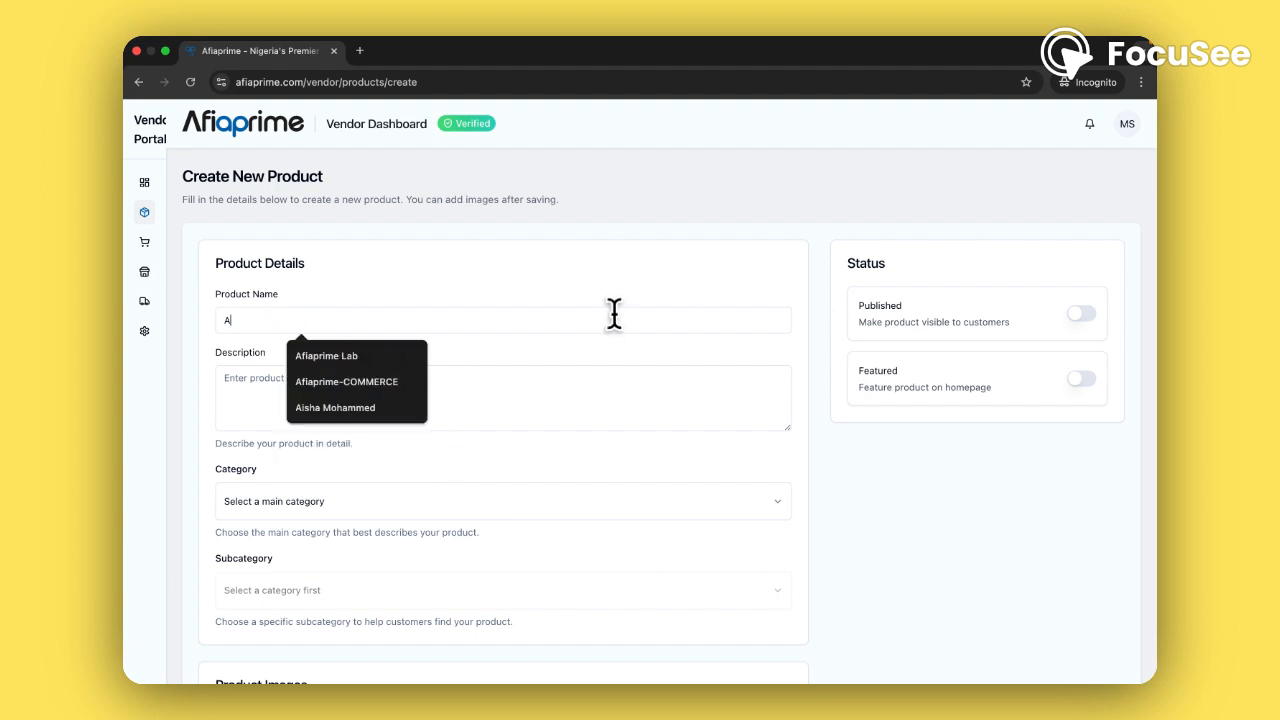
{"action": "type", "text": "rt"}
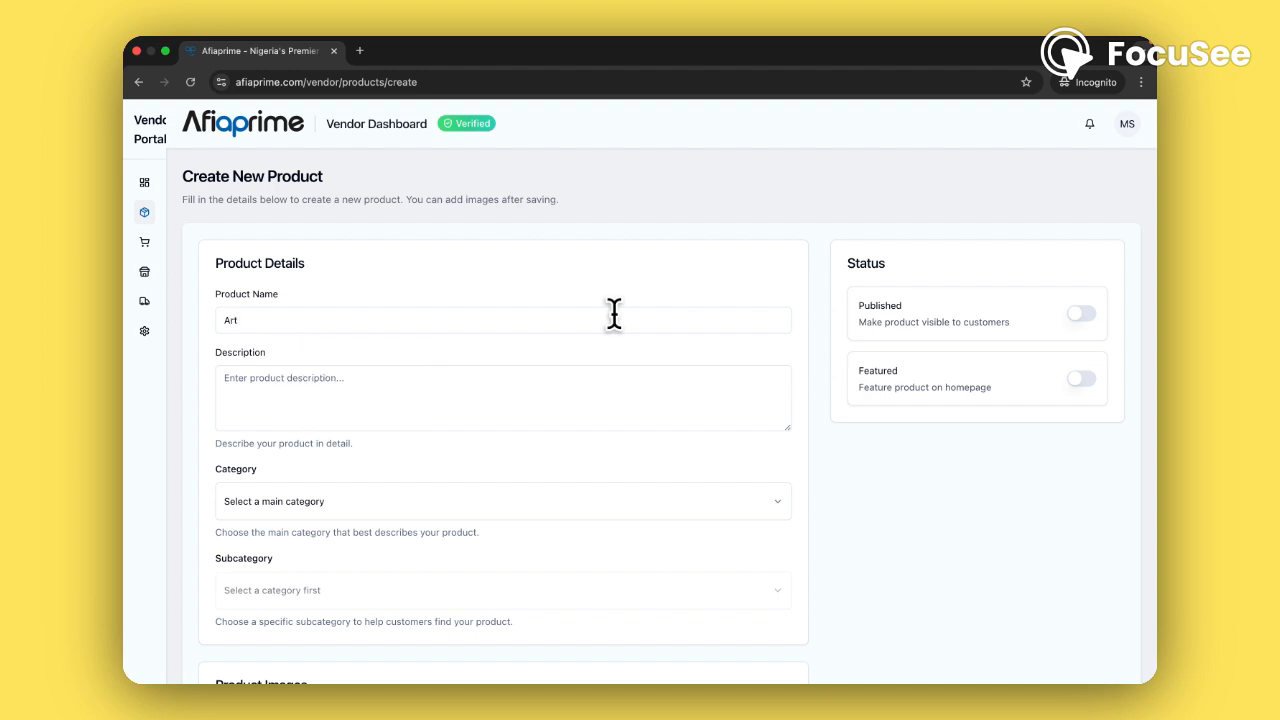
{"action": "type", "text": " Work A"}
{"action": "left_click", "coordinate": [422, 400]}
{"action": "type", "text": "This "}
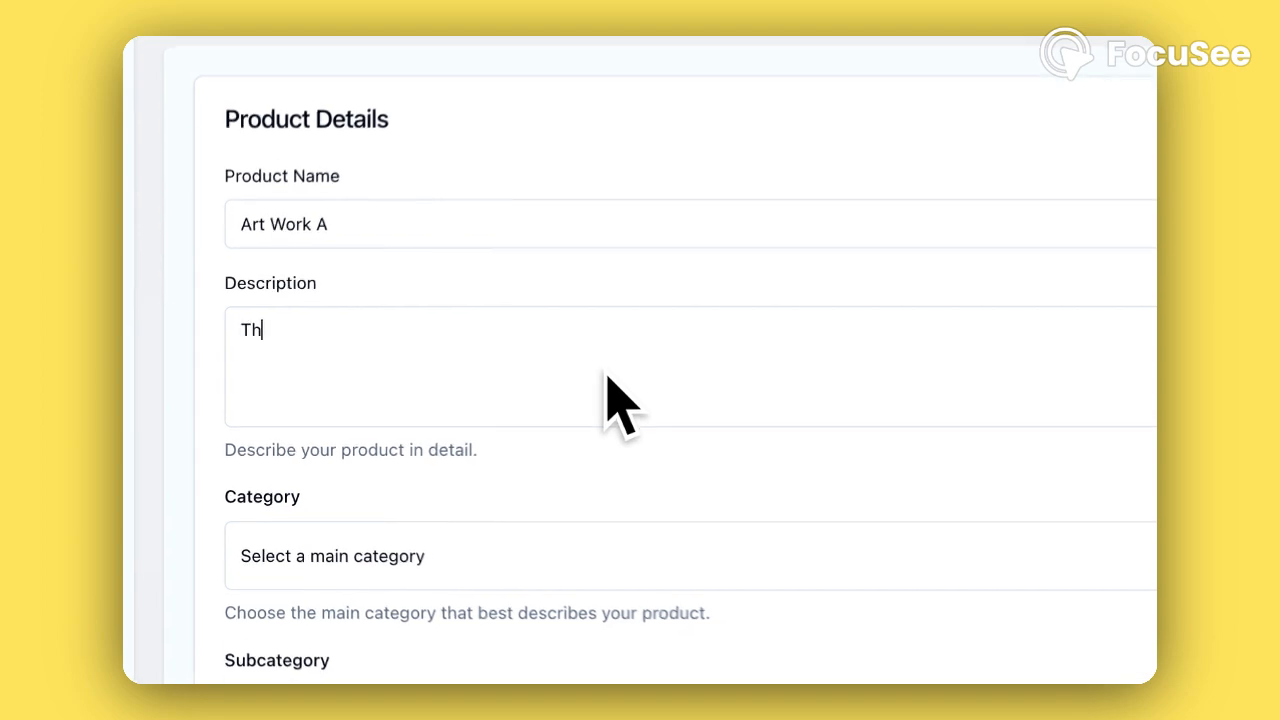
{"action": "type", "text": "is a "}
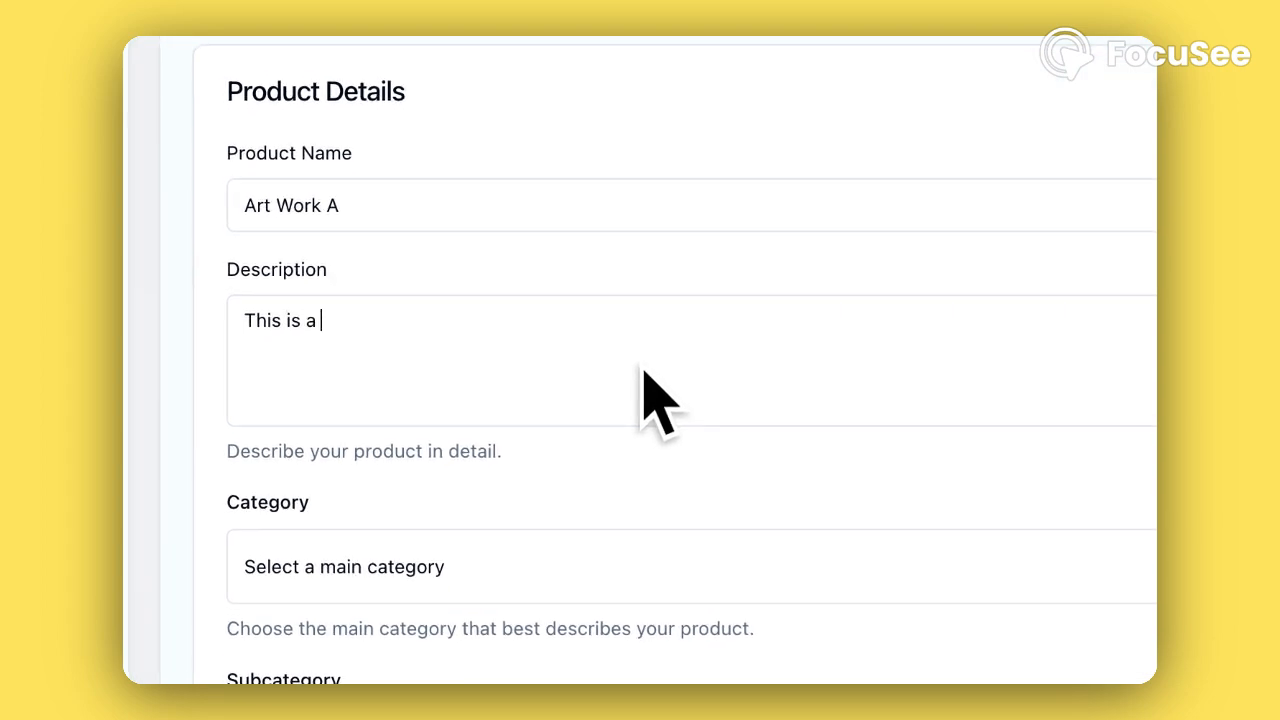
{"action": "type", "text": "beautiful work "}
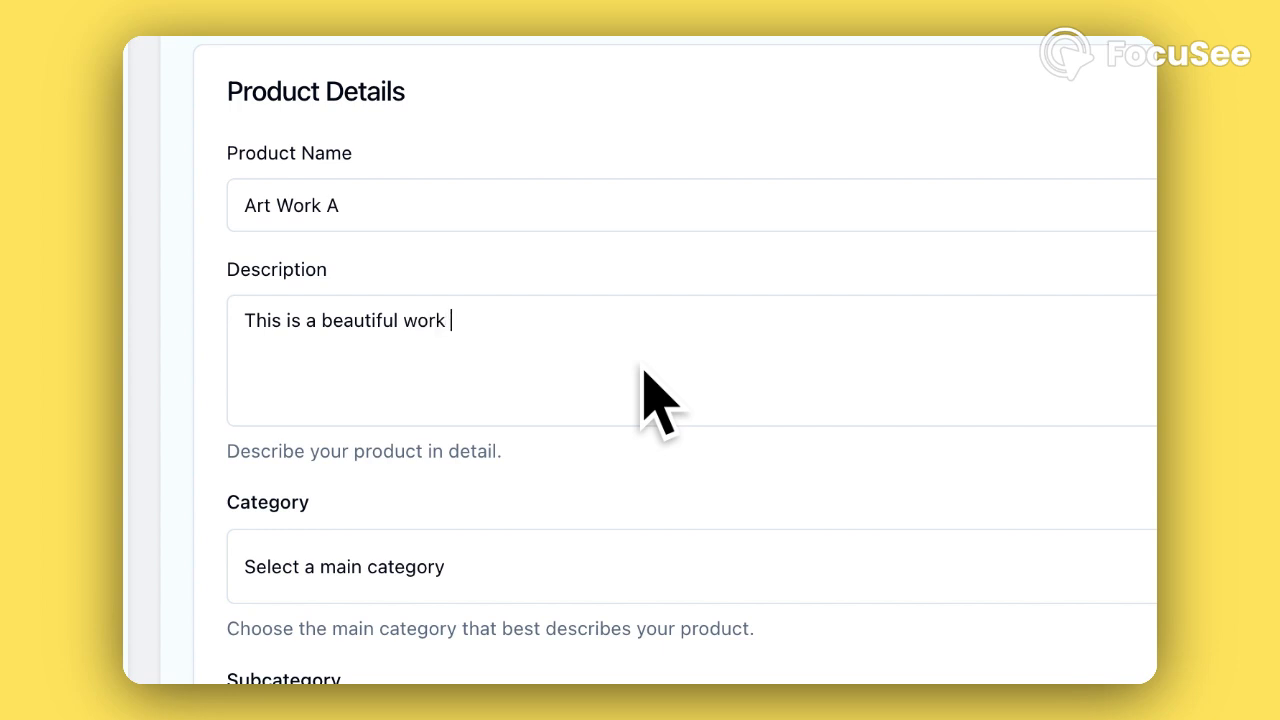
{"action": "type", "text": "of art. Please buy "}
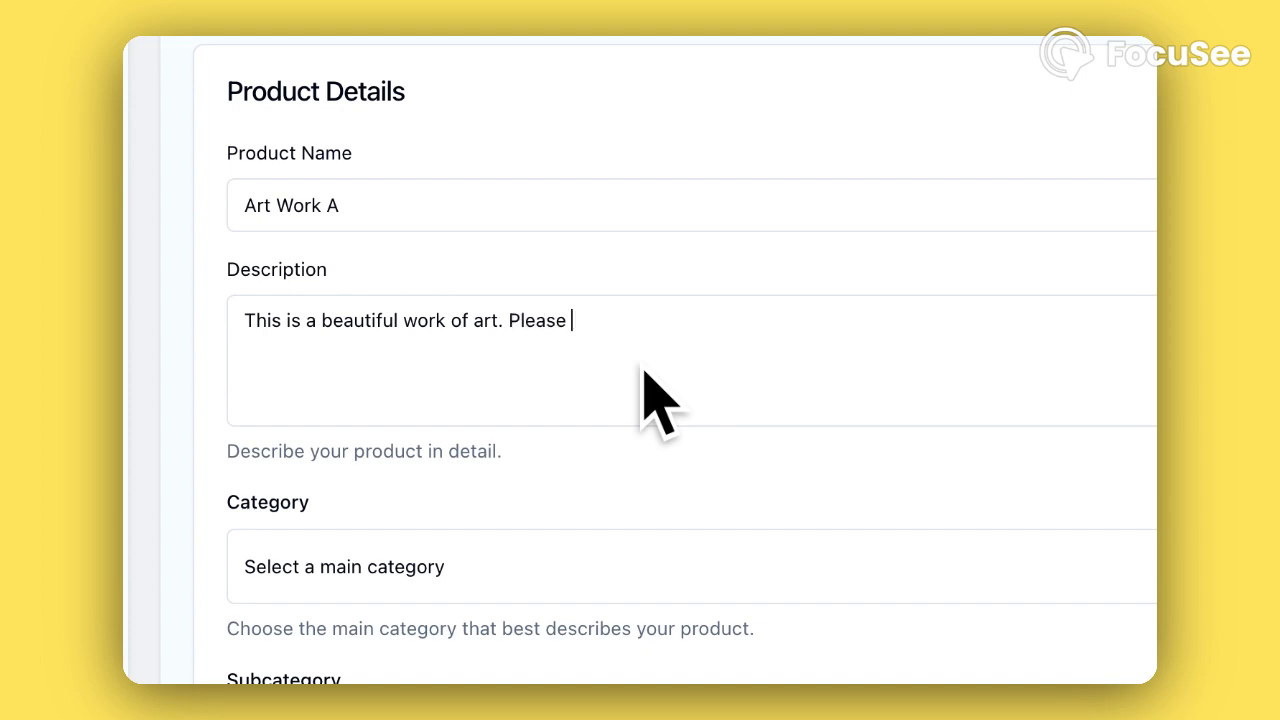
{"action": "type", "text": "it"}
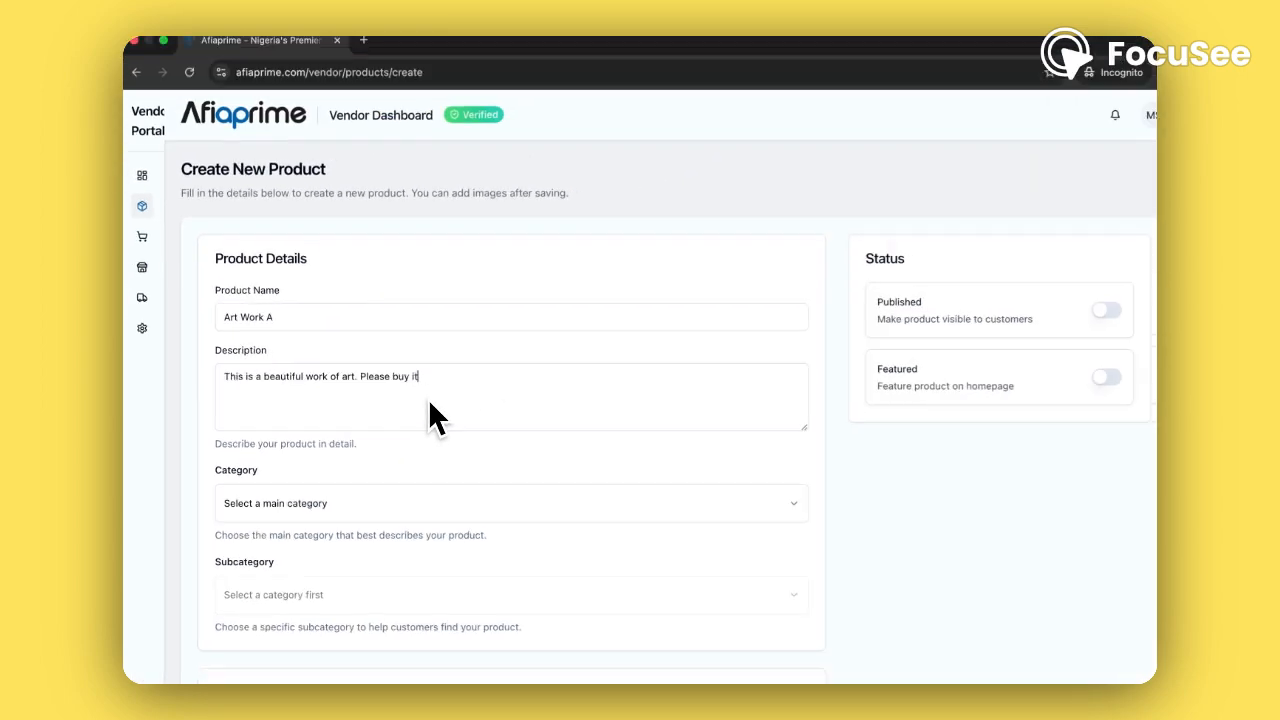
{"action": "scroll", "coordinate": [424, 398], "scroll_direction": "down", "scroll_amount": 4}
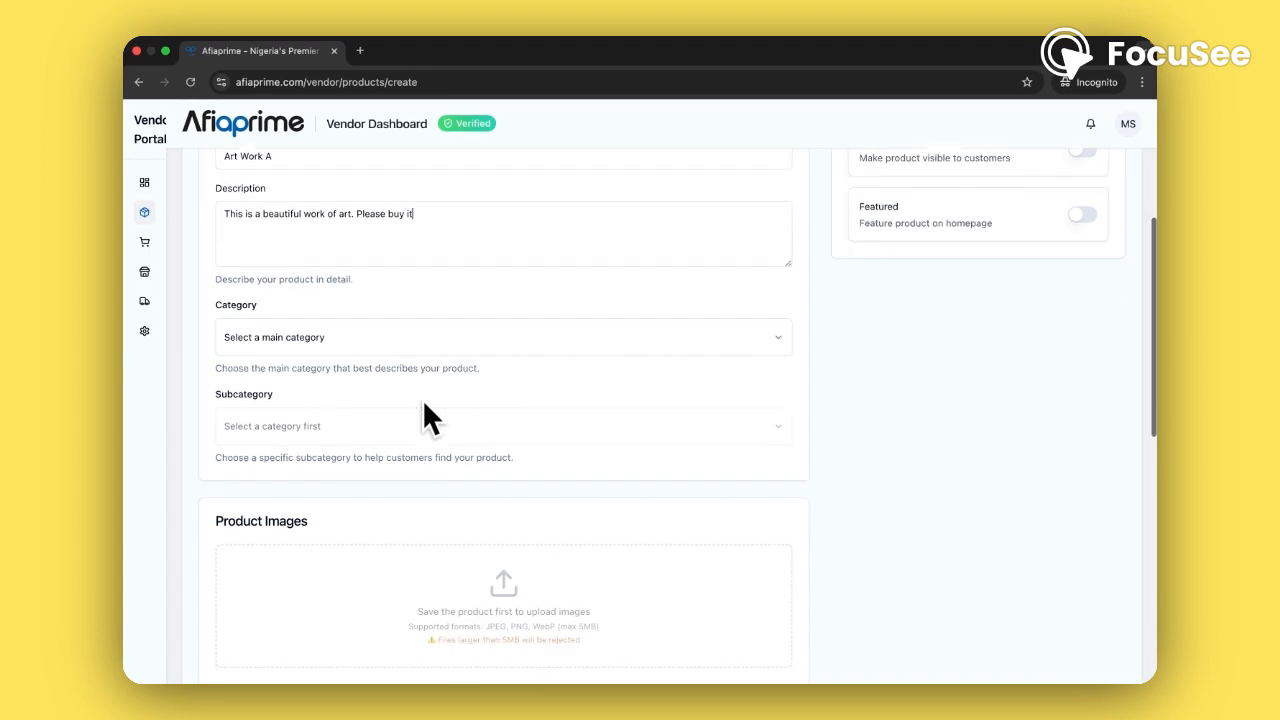
Choose category Art & Crafts and subcategory Painting & Drawing
{"action": "left_click", "coordinate": [775, 346]}
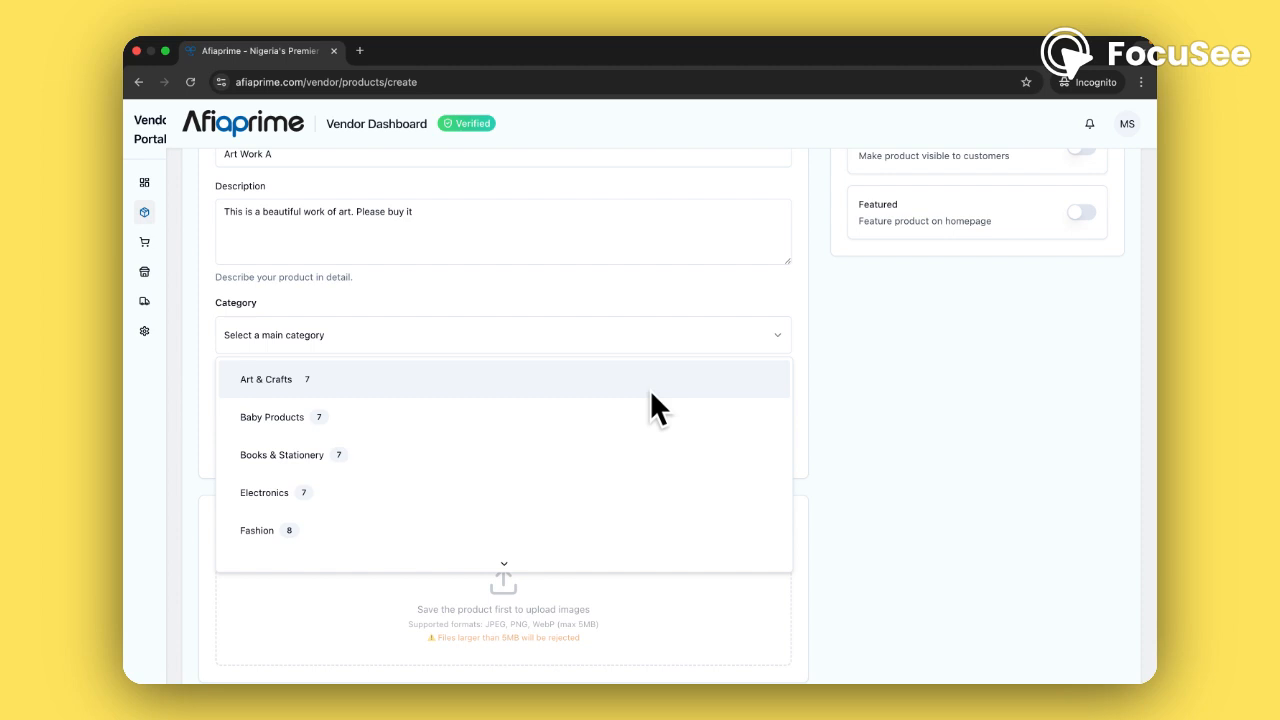
{"action": "left_click", "coordinate": [557, 390]}
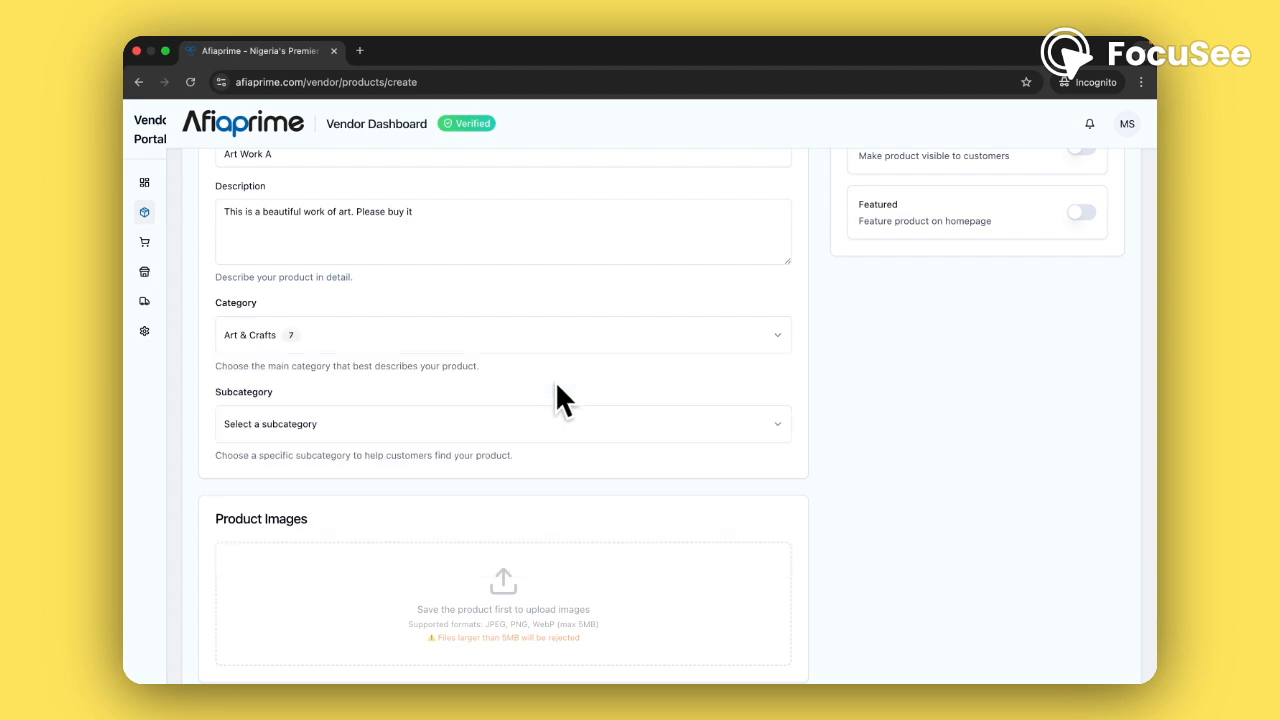
{"action": "left_click", "coordinate": [761, 435]}
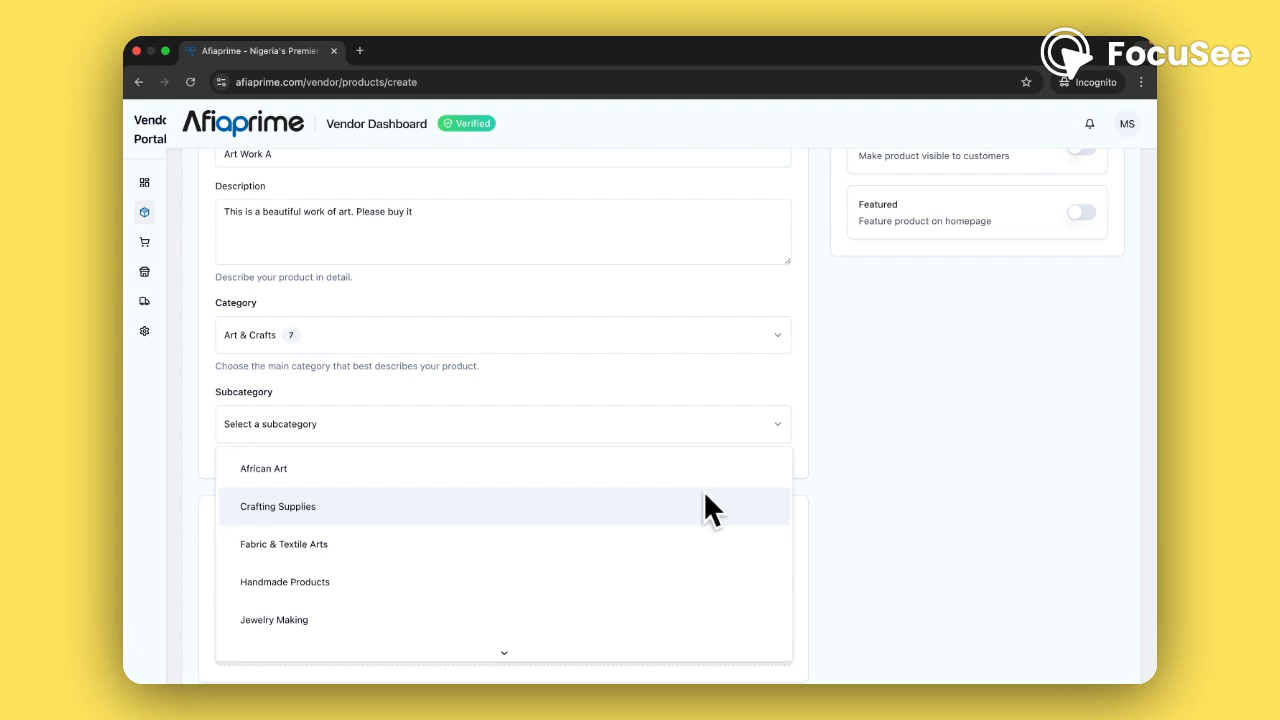
{"action": "scroll", "coordinate": [703, 490], "scroll_direction": "down", "scroll_amount": 1}
{"action": "scroll", "coordinate": [703, 490], "scroll_direction": "up", "scroll_amount": 1}
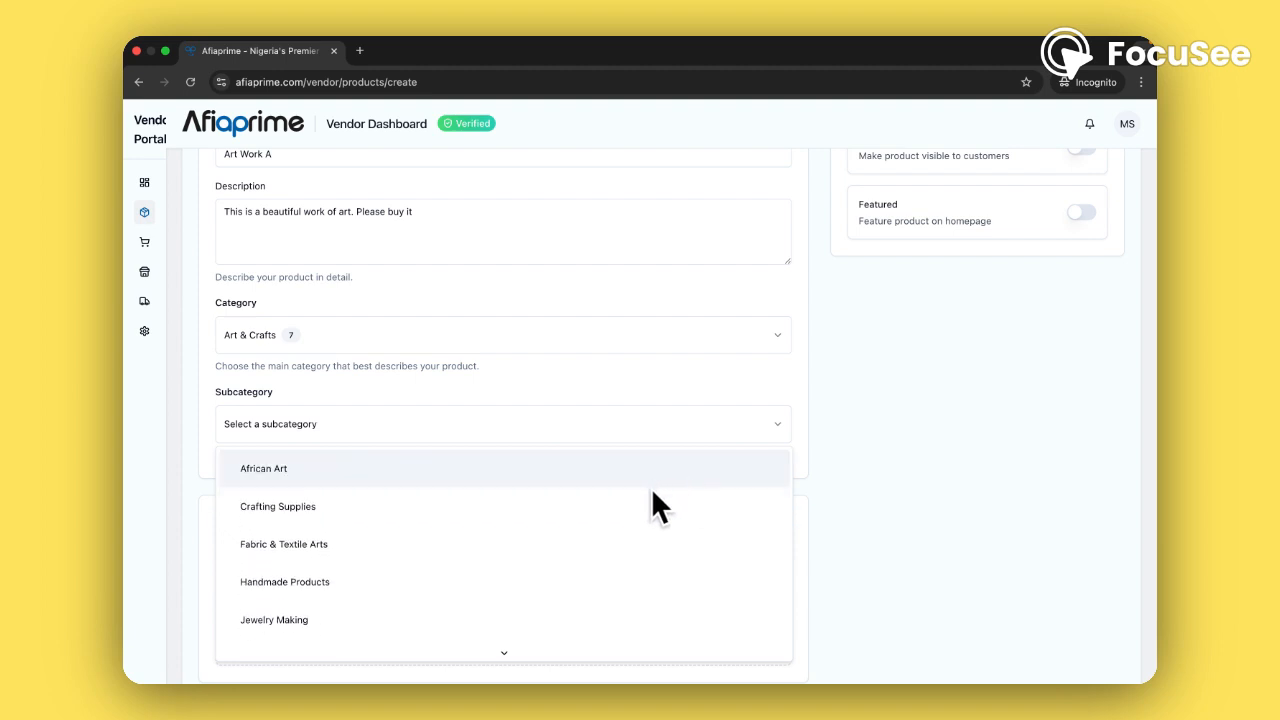
{"action": "scroll", "coordinate": [644, 511], "scroll_direction": "down", "scroll_amount": 1}
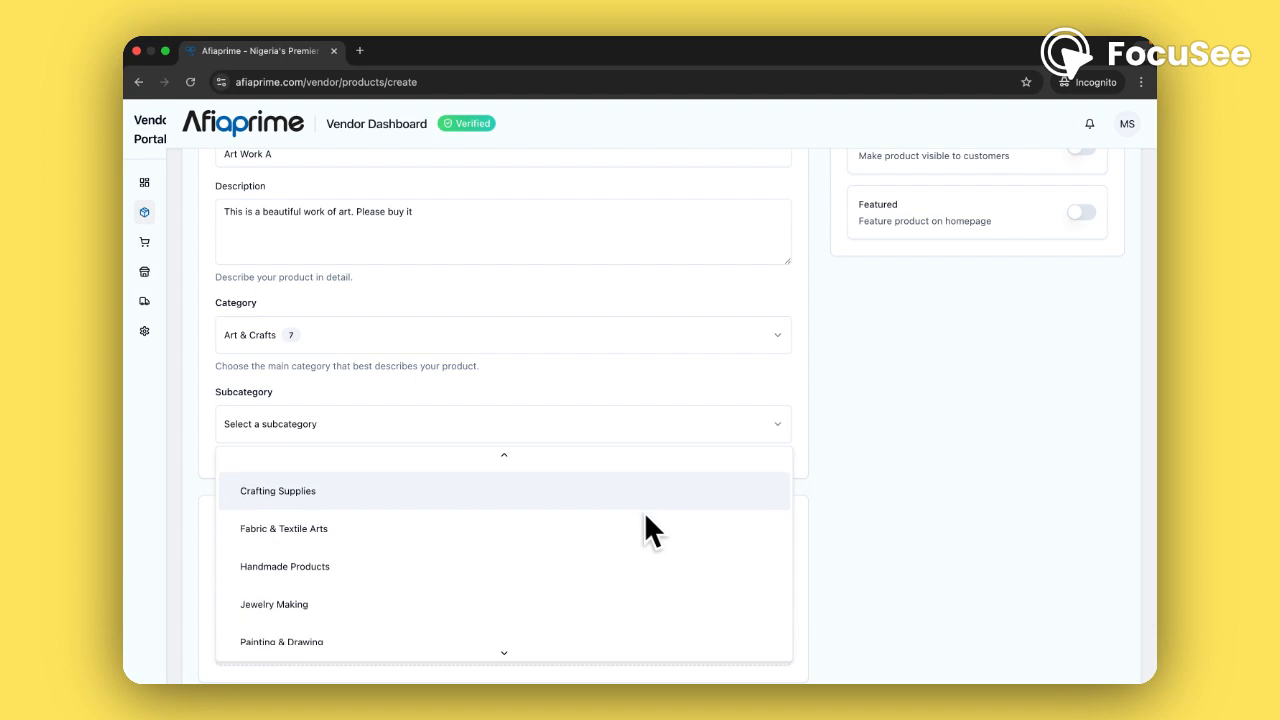
{"action": "scroll", "coordinate": [644, 511], "scroll_direction": "down", "scroll_amount": 1}
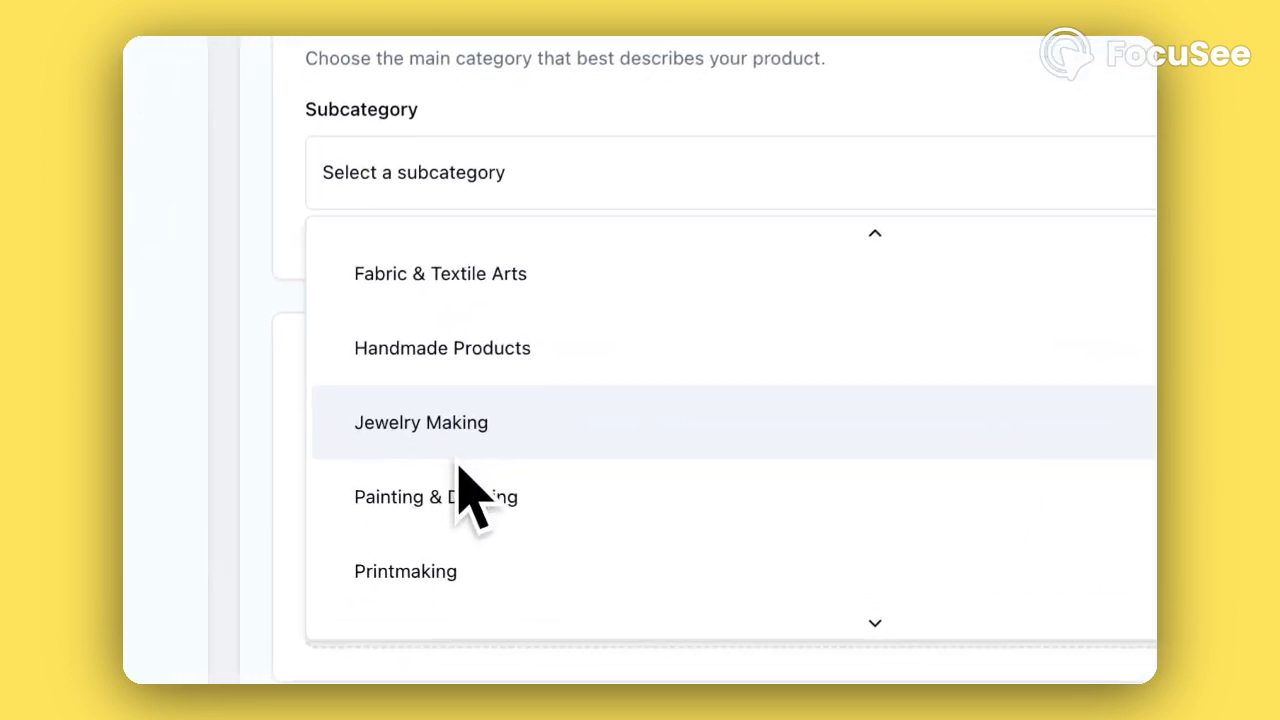
{"action": "scroll", "coordinate": [462, 466], "scroll_direction": "up", "scroll_amount": 2}
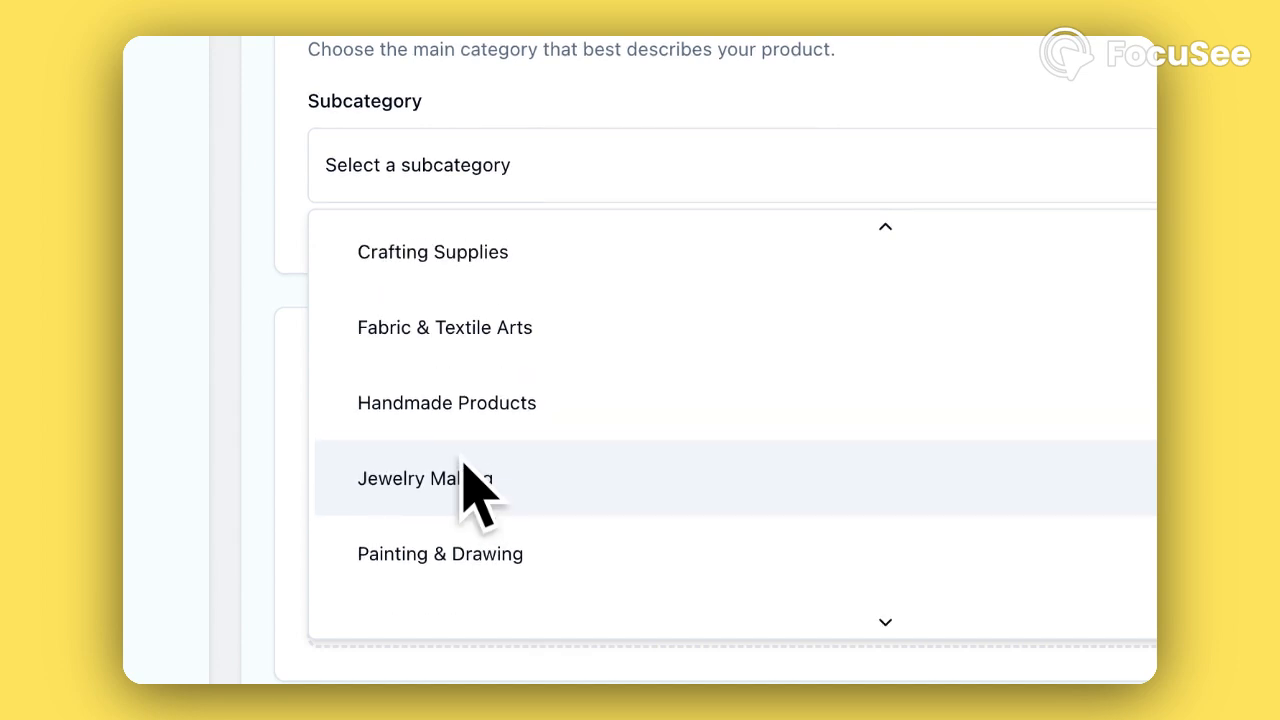
{"action": "scroll", "coordinate": [462, 466], "scroll_direction": "down", "scroll_amount": 2}
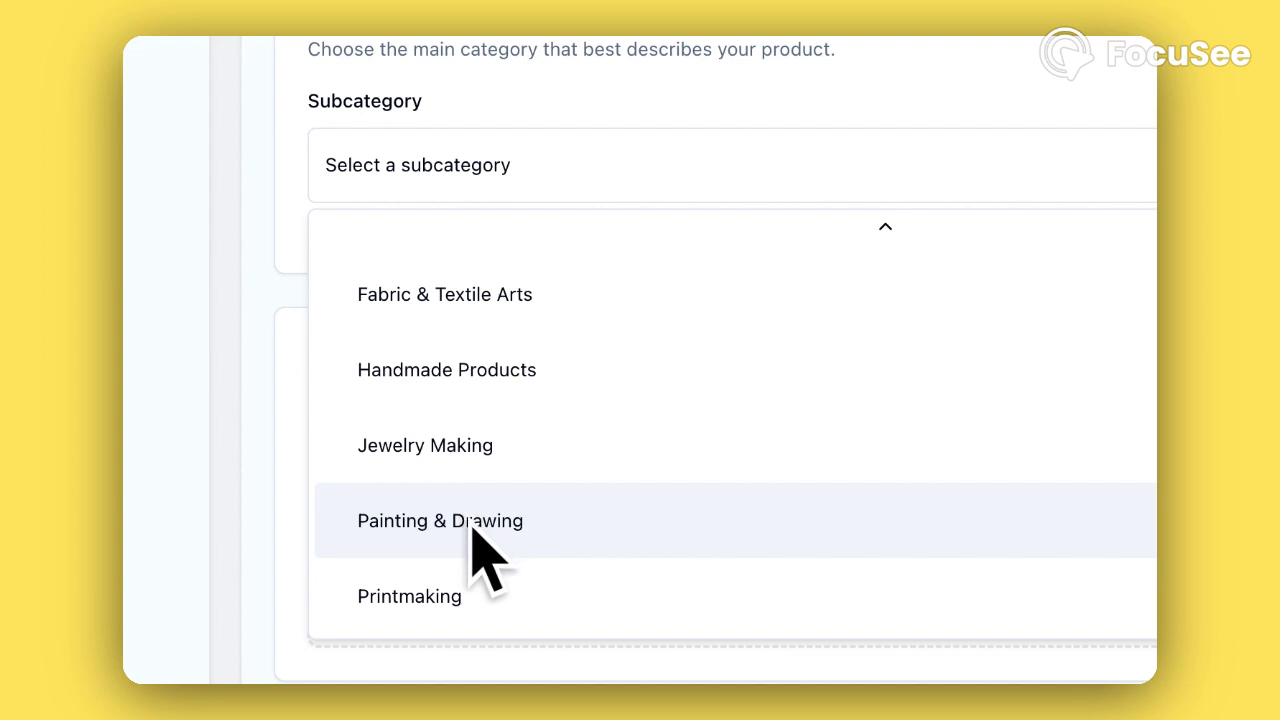
{"action": "scroll", "coordinate": [473, 532], "scroll_direction": "up", "scroll_amount": 2}
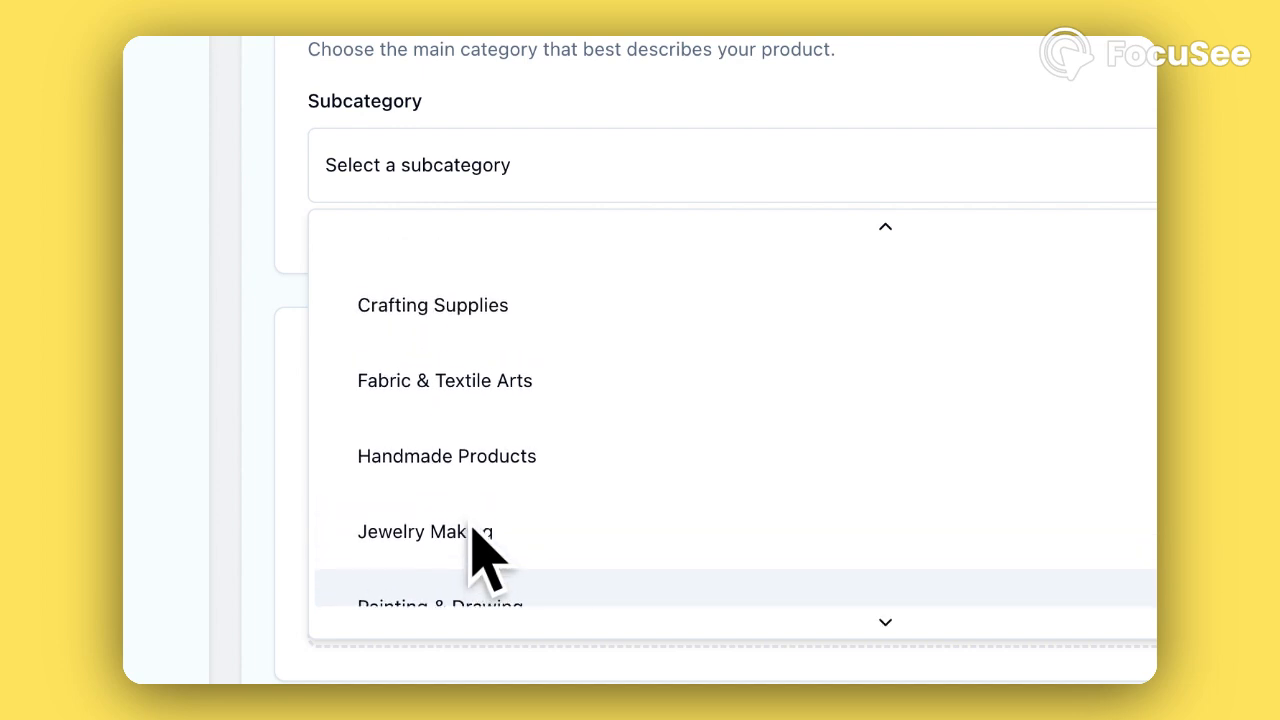
{"action": "scroll", "coordinate": [473, 532], "scroll_direction": "down", "scroll_amount": 2}
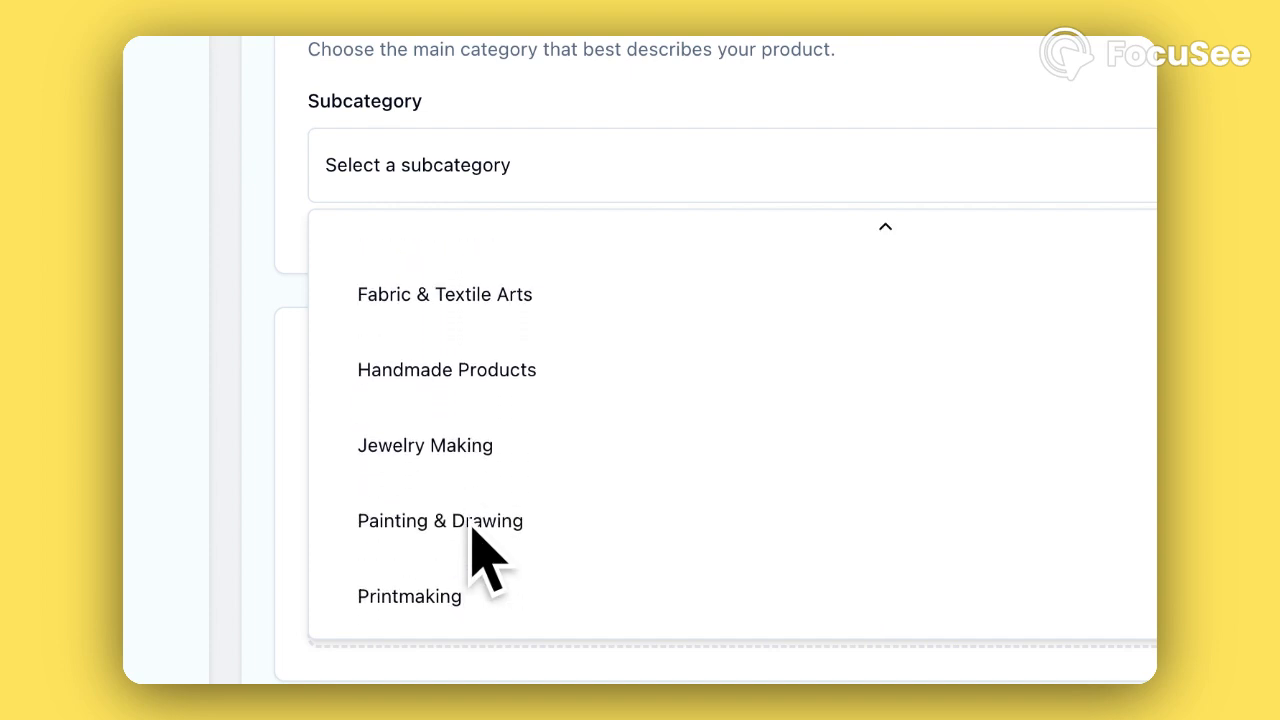
{"action": "left_click", "coordinate": [414, 520]}
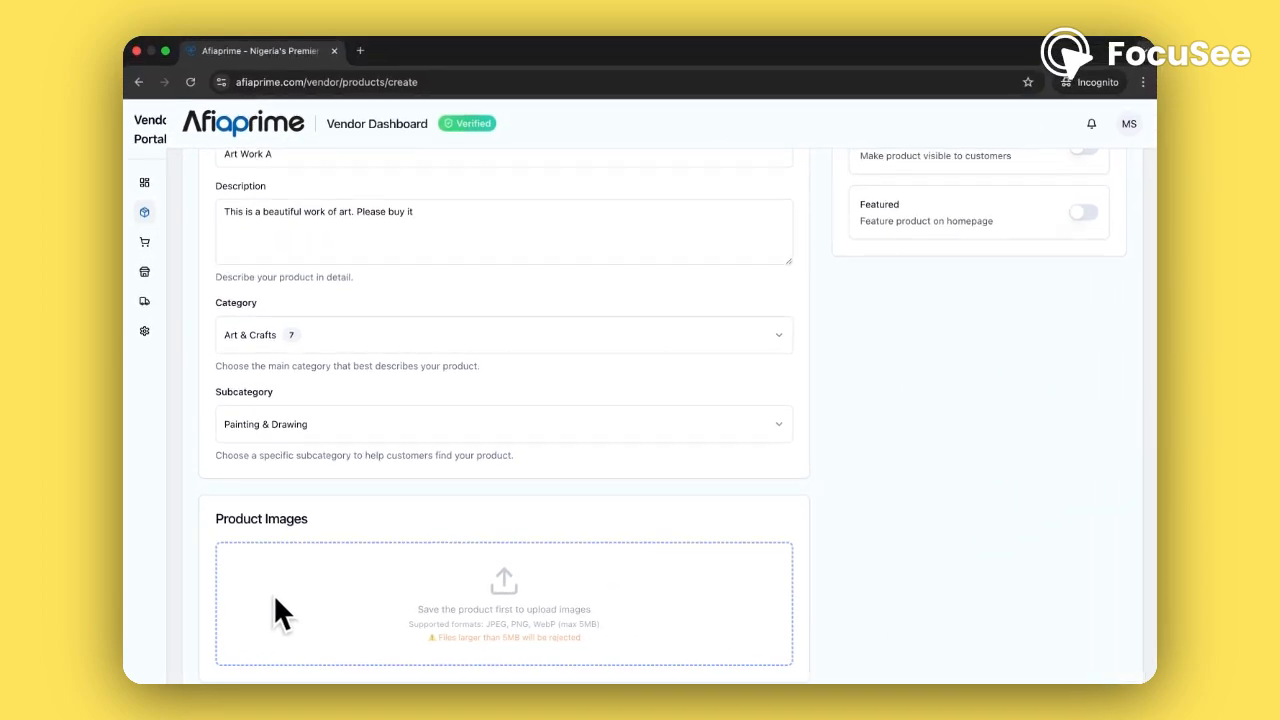
{"action": "scroll", "coordinate": [867, 512], "scroll_direction": "down", "scroll_amount": 3}
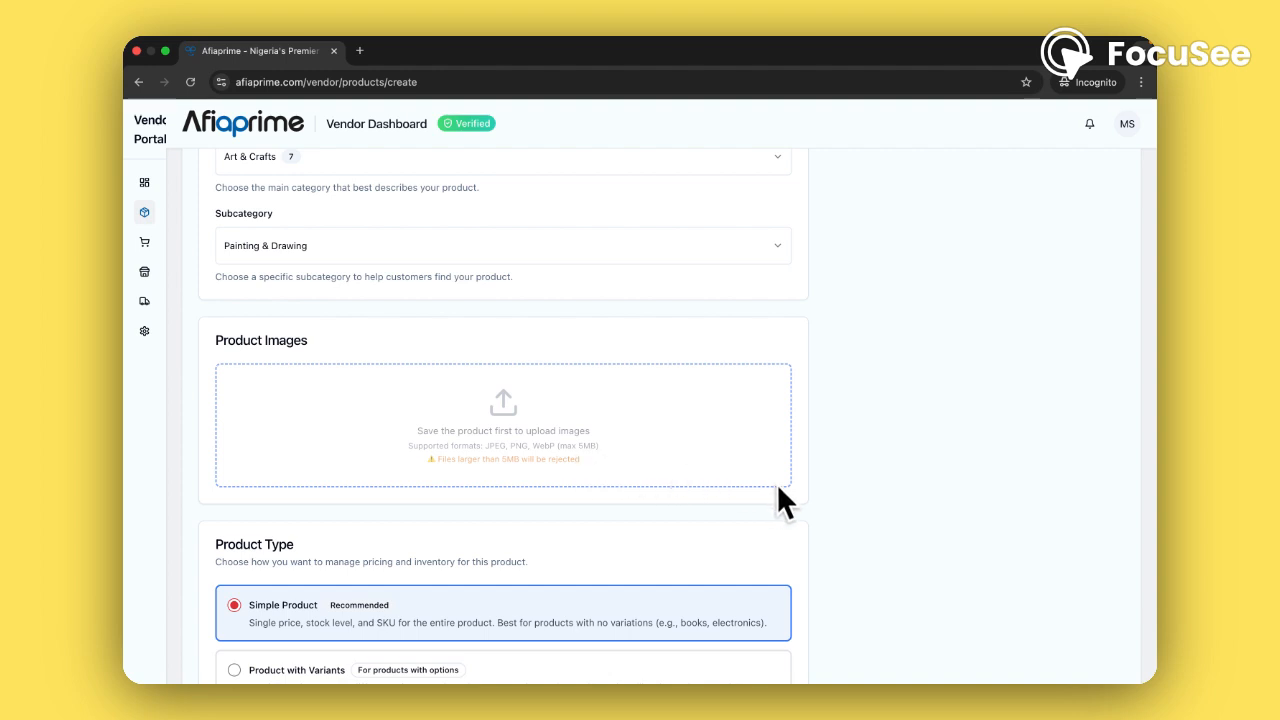
{"action": "scroll", "coordinate": [778, 490], "scroll_direction": "down", "scroll_amount": 2}
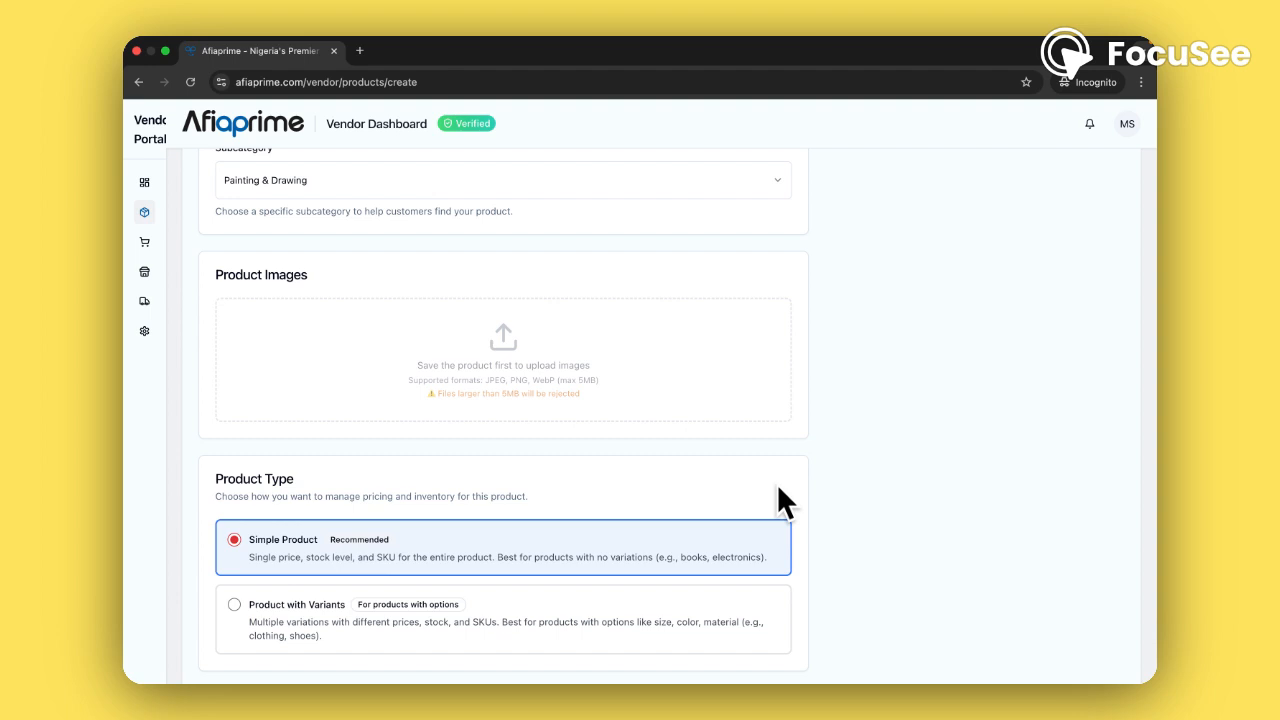
{"action": "scroll", "coordinate": [779, 487], "scroll_direction": "down", "scroll_amount": 4}
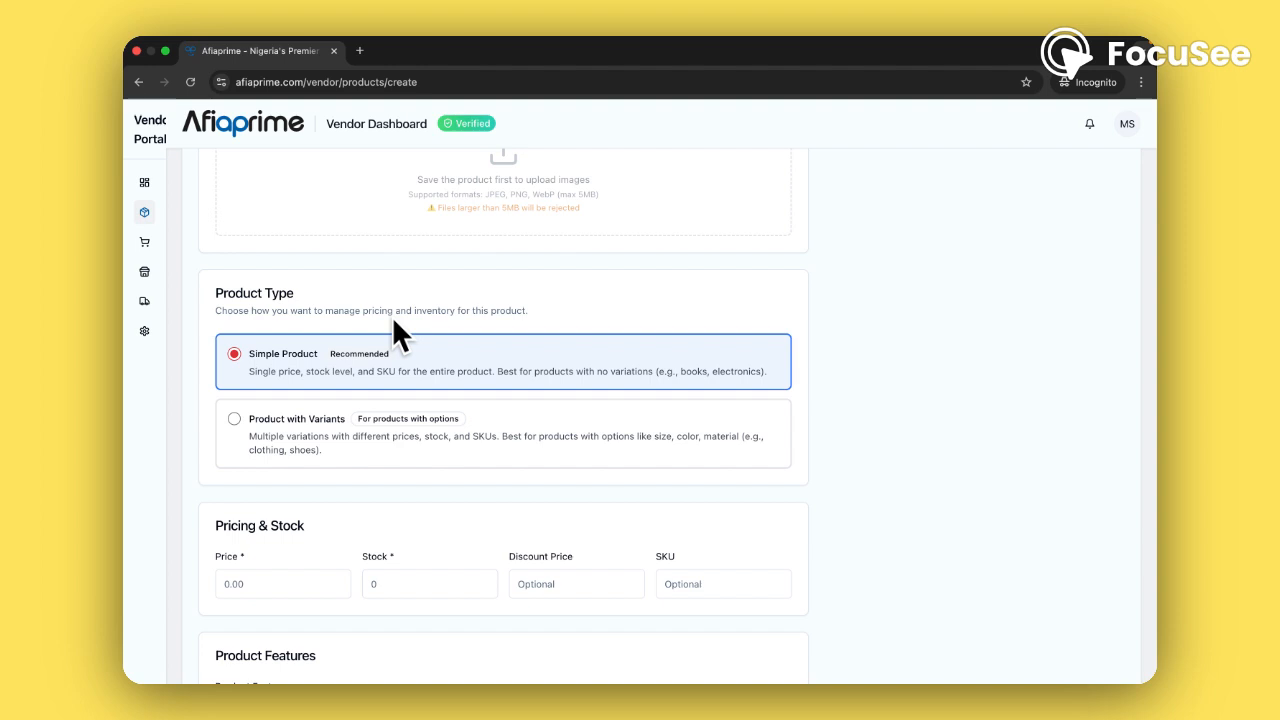
{"action": "scroll", "coordinate": [395, 322], "scroll_direction": "down", "scroll_amount": 1}
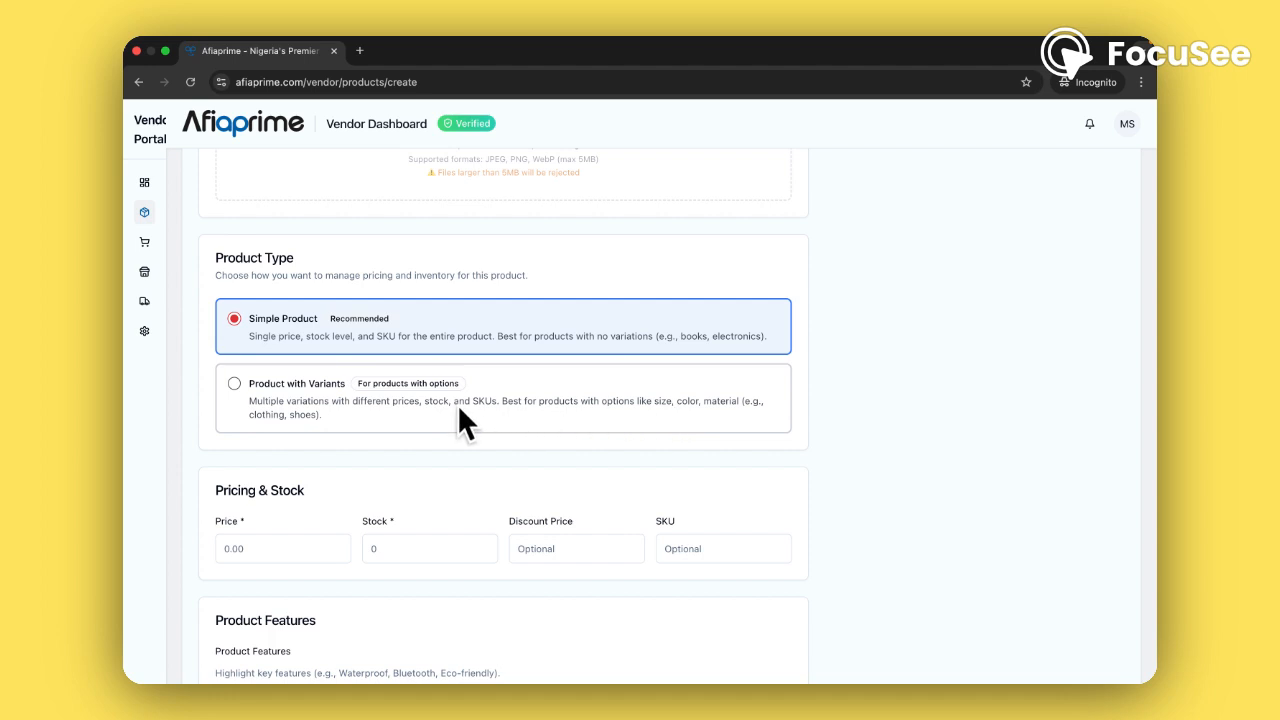
Switch the Product Type to Product with Variants
{"action": "left_click", "coordinate": [235, 384]}
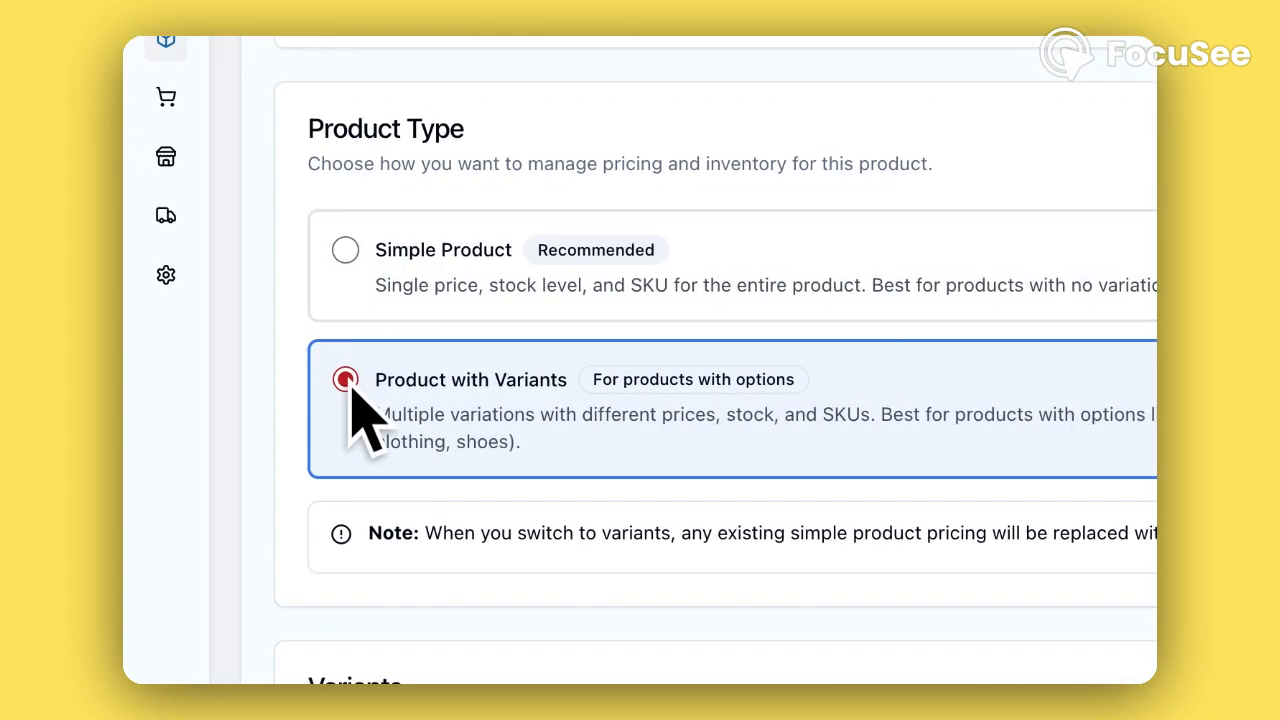
Switch back to Simple Product and enter 50000 as the price
{"action": "left_click", "coordinate": [361, 273]}
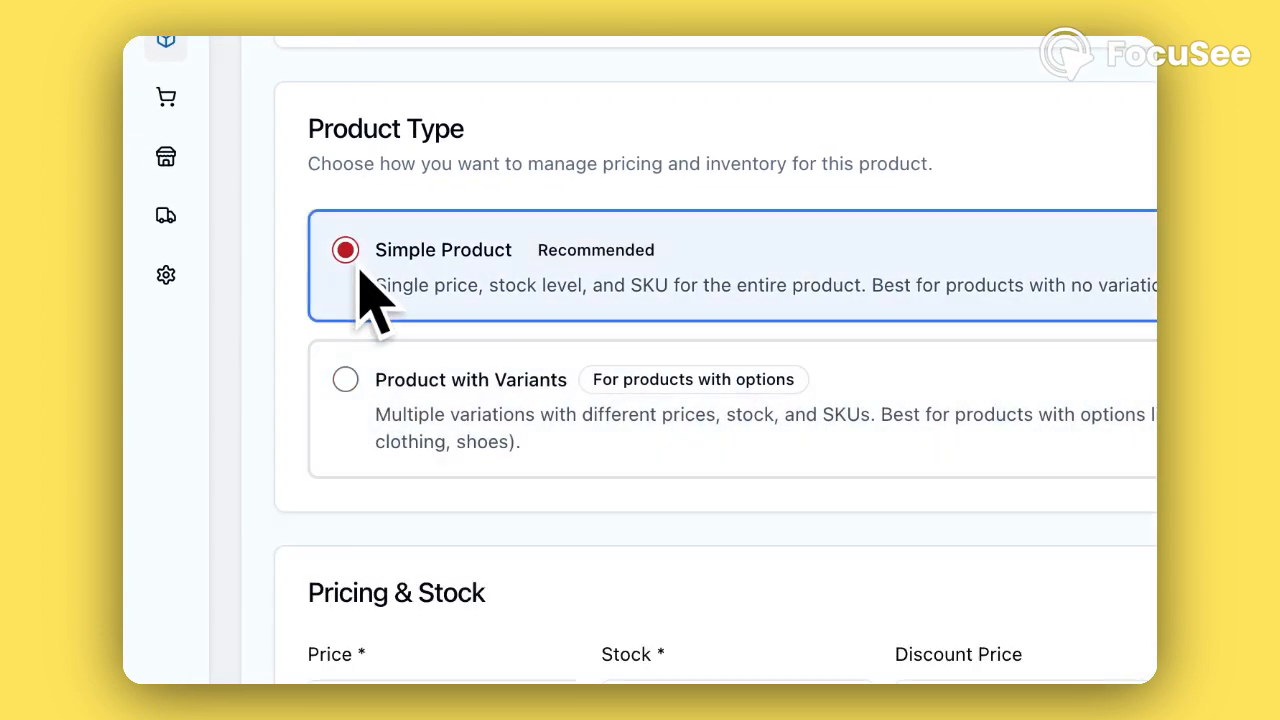
{"action": "scroll", "coordinate": [365, 297], "scroll_direction": "down", "scroll_amount": 3}
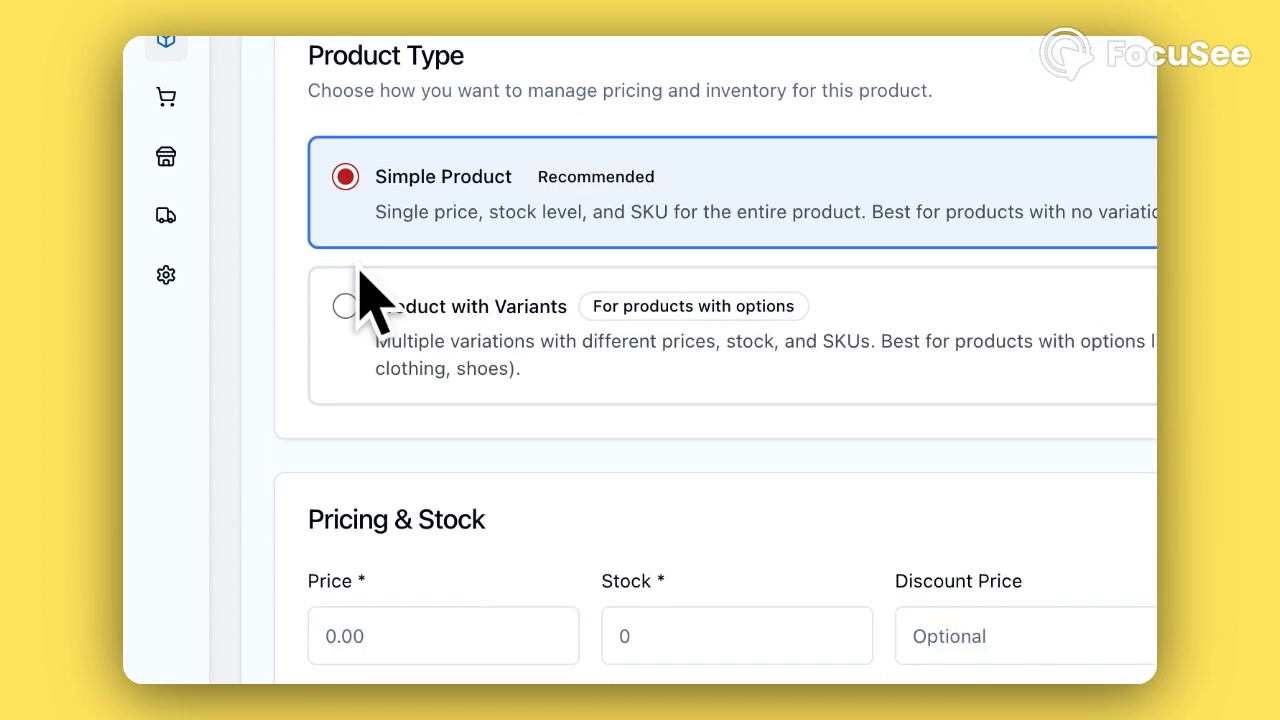
{"action": "left_click", "coordinate": [378, 472]}
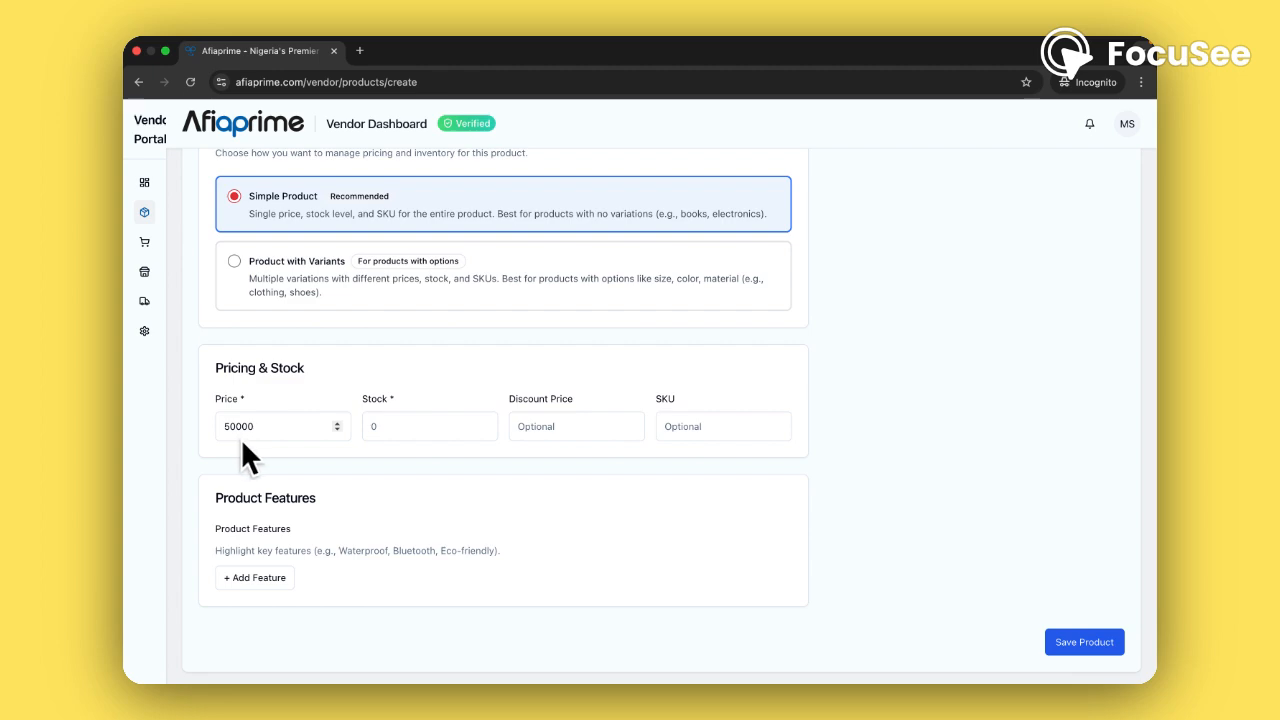
Set stock to 5, leaving Discount Price empty after trying 450
{"action": "left_click", "coordinate": [398, 428]}
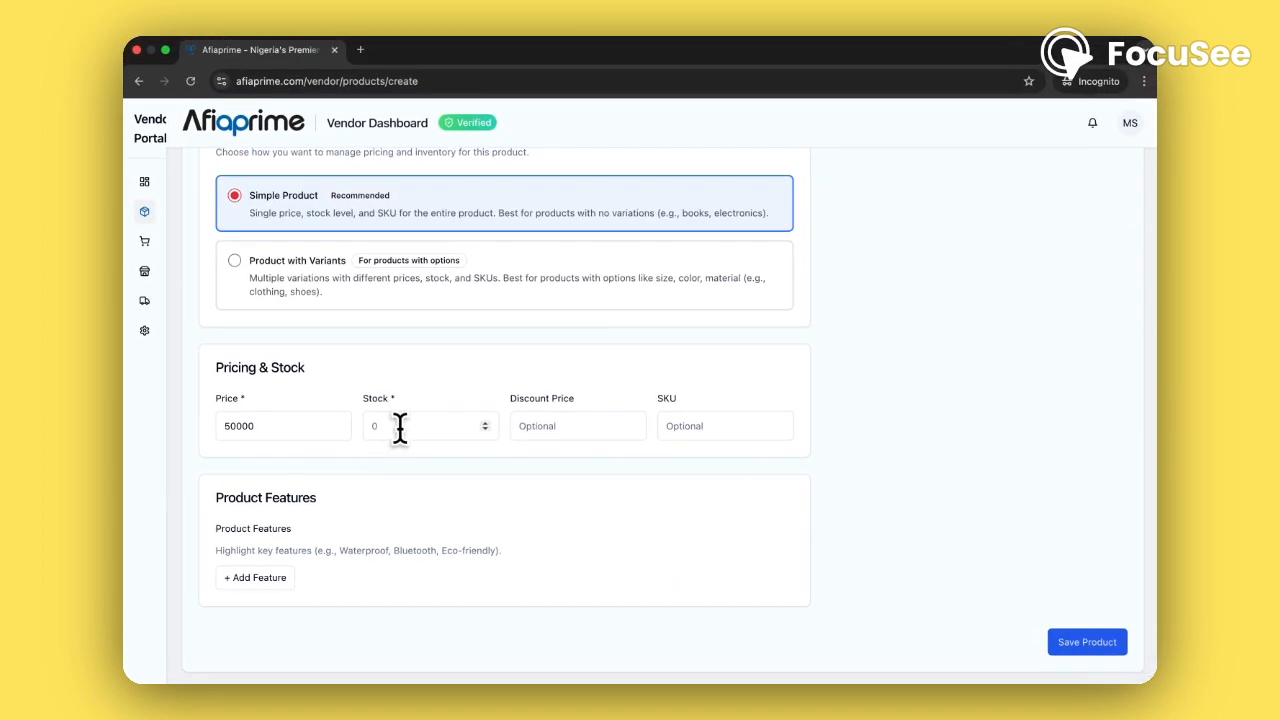
{"action": "type", "text": "5"}
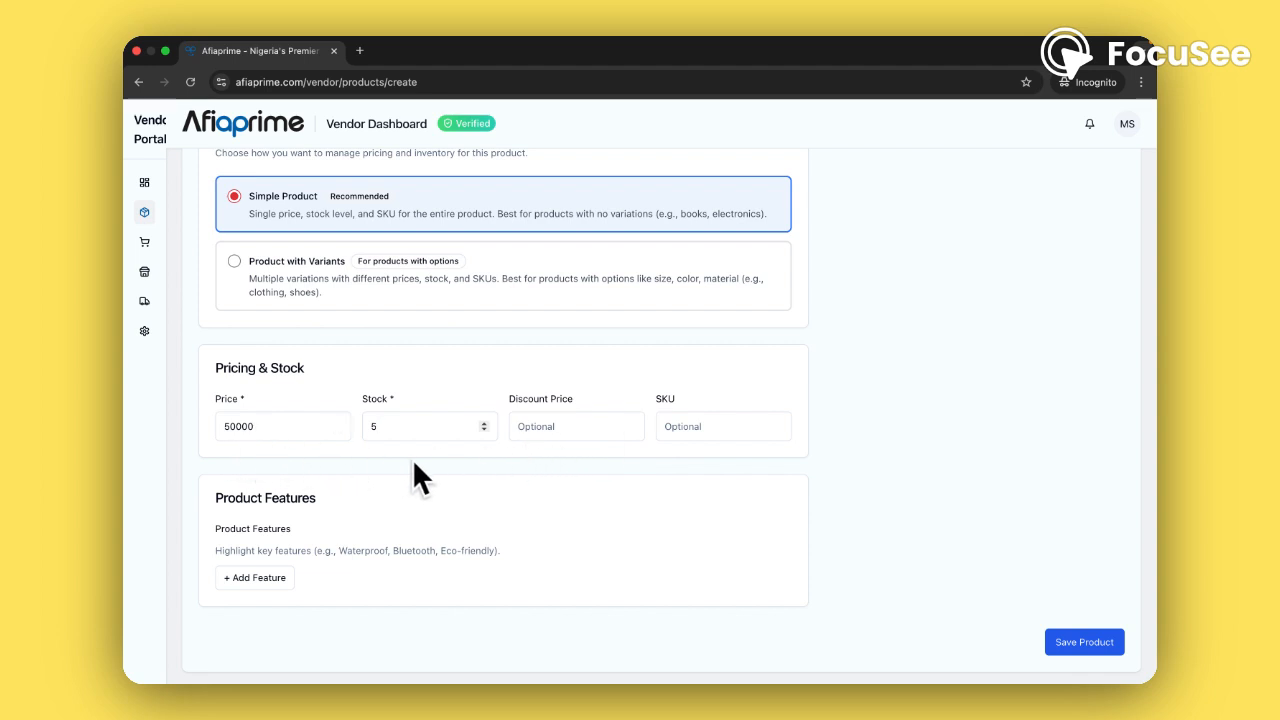
{"action": "left_click", "coordinate": [536, 426]}
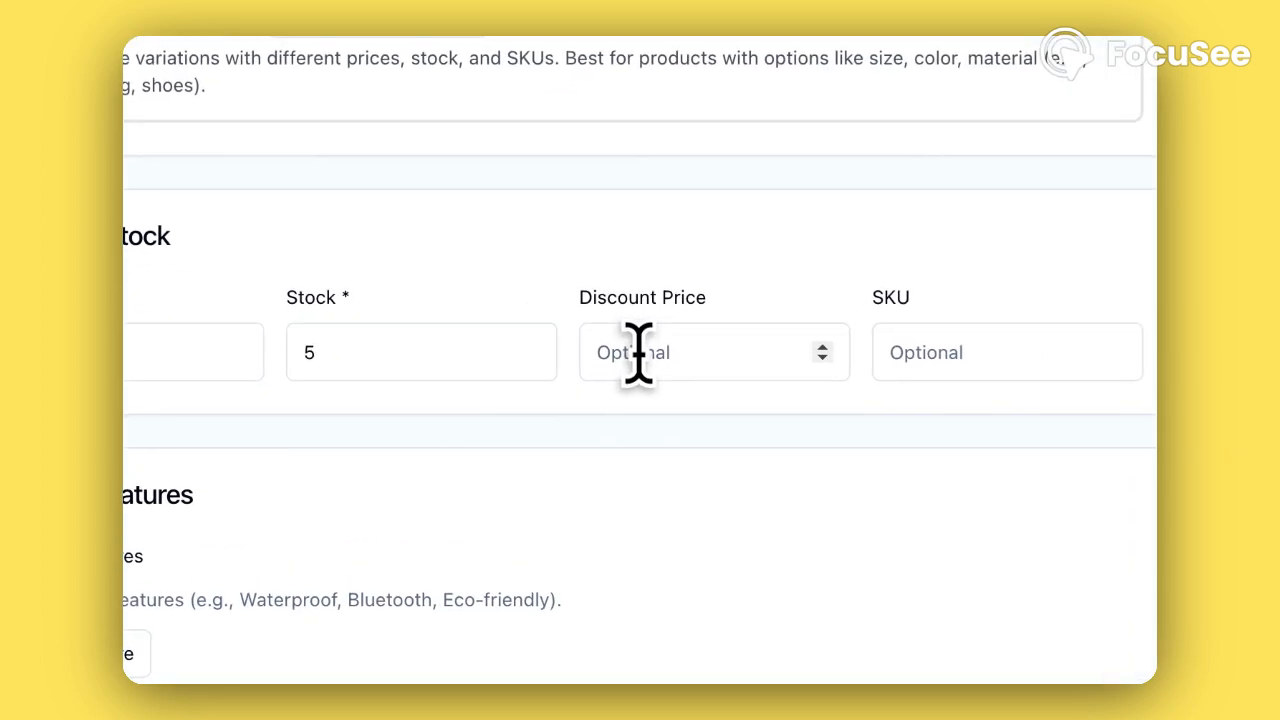
{"action": "type", "text": "4"}
{"action": "type", "text": "5"}
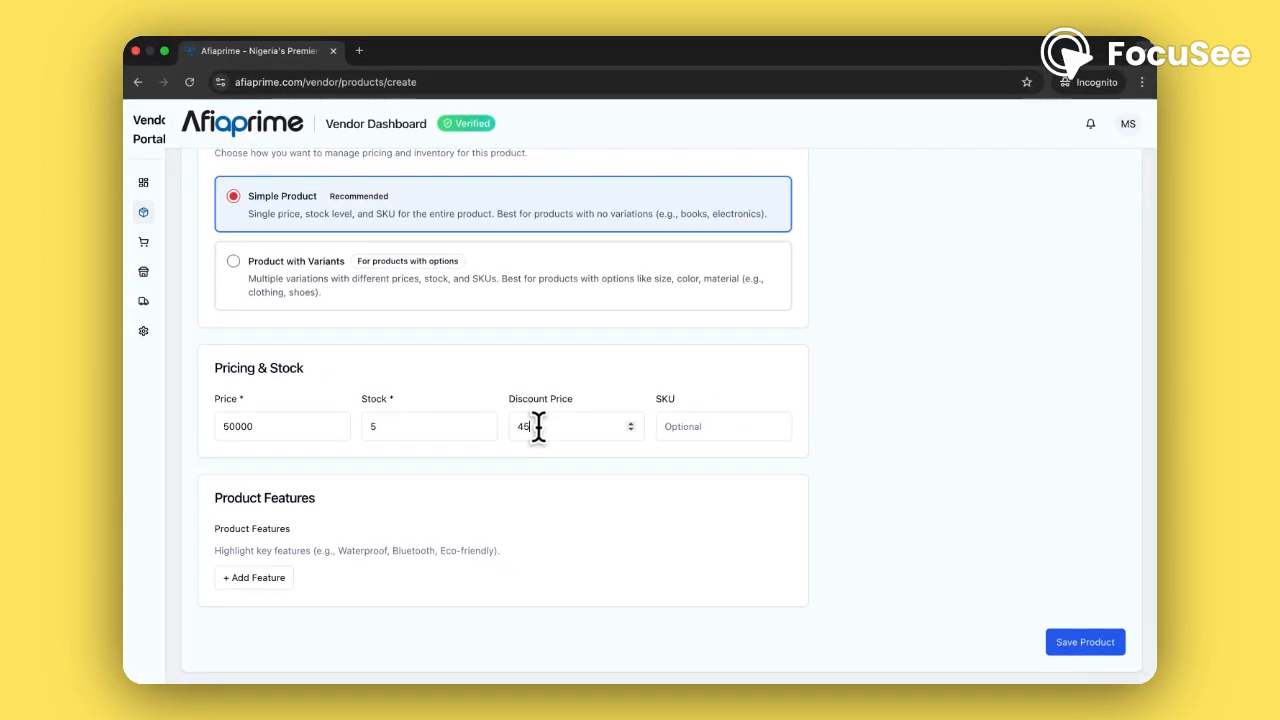
{"action": "type", "text": "000"}
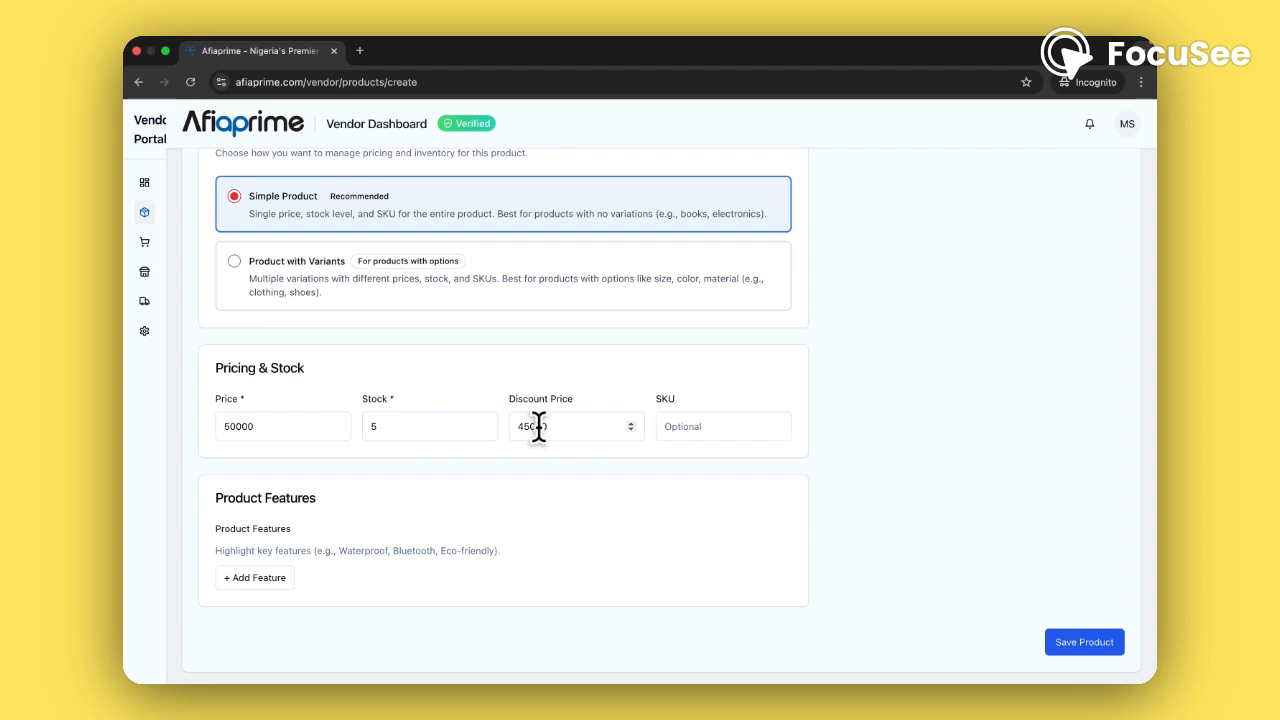
{"action": "key", "text": "BackSpace"}
{"action": "key", "text": "BackSpace"}
{"action": "key", "text": "BackSpace"}
{"action": "scroll", "coordinate": [694, 447], "scroll_direction": "down", "scroll_amount": 1}
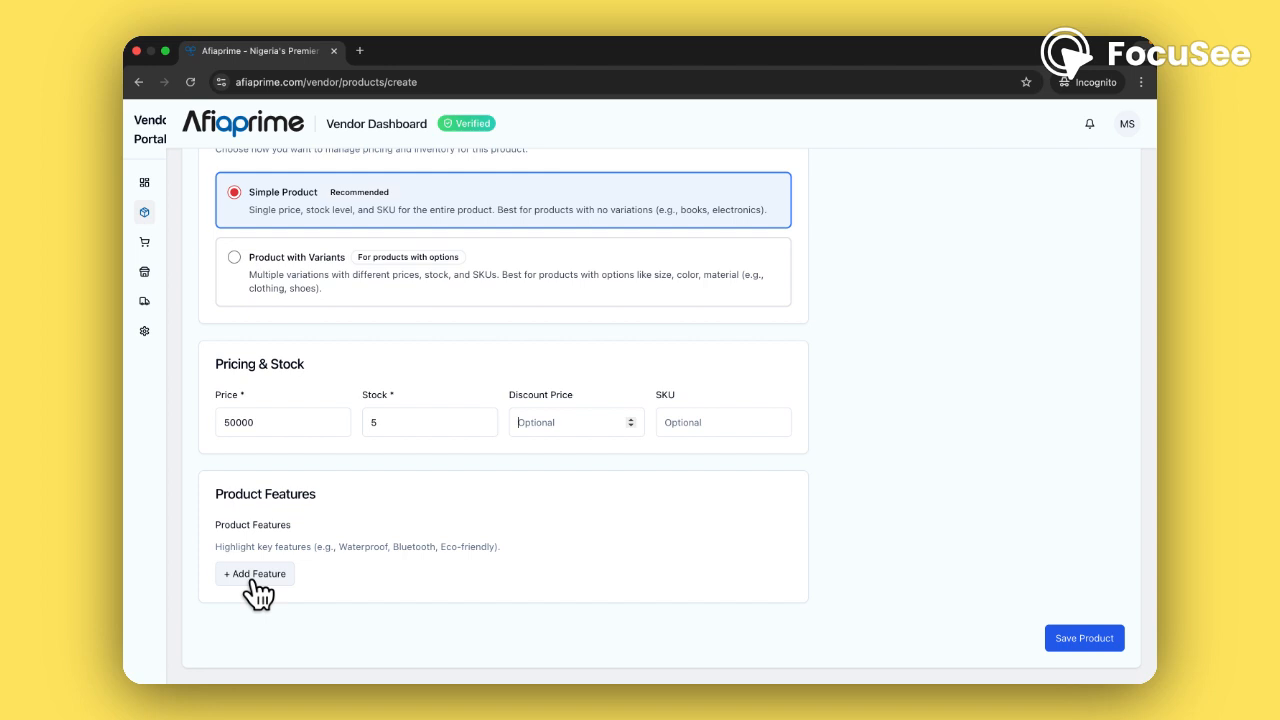
Add features 'Beautiful wooden frame' and 'Colorful'
{"action": "left_click", "coordinate": [255, 576]}
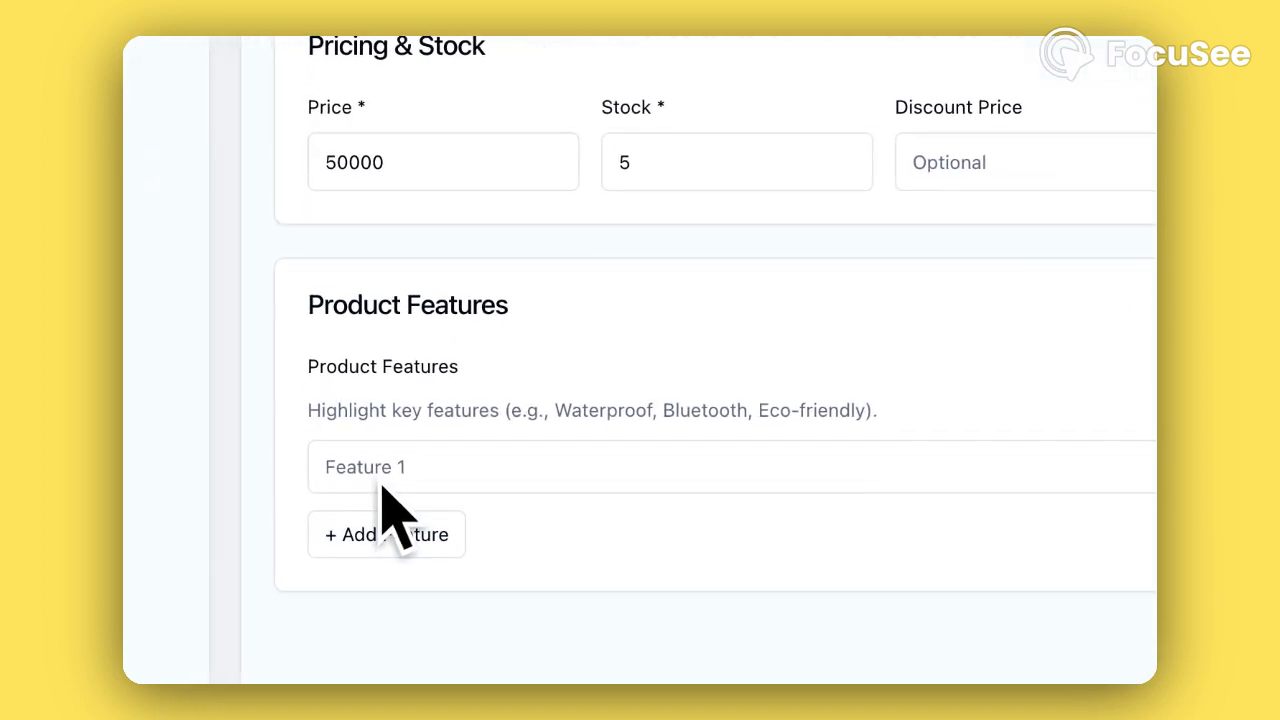
{"action": "left_click", "coordinate": [382, 488]}
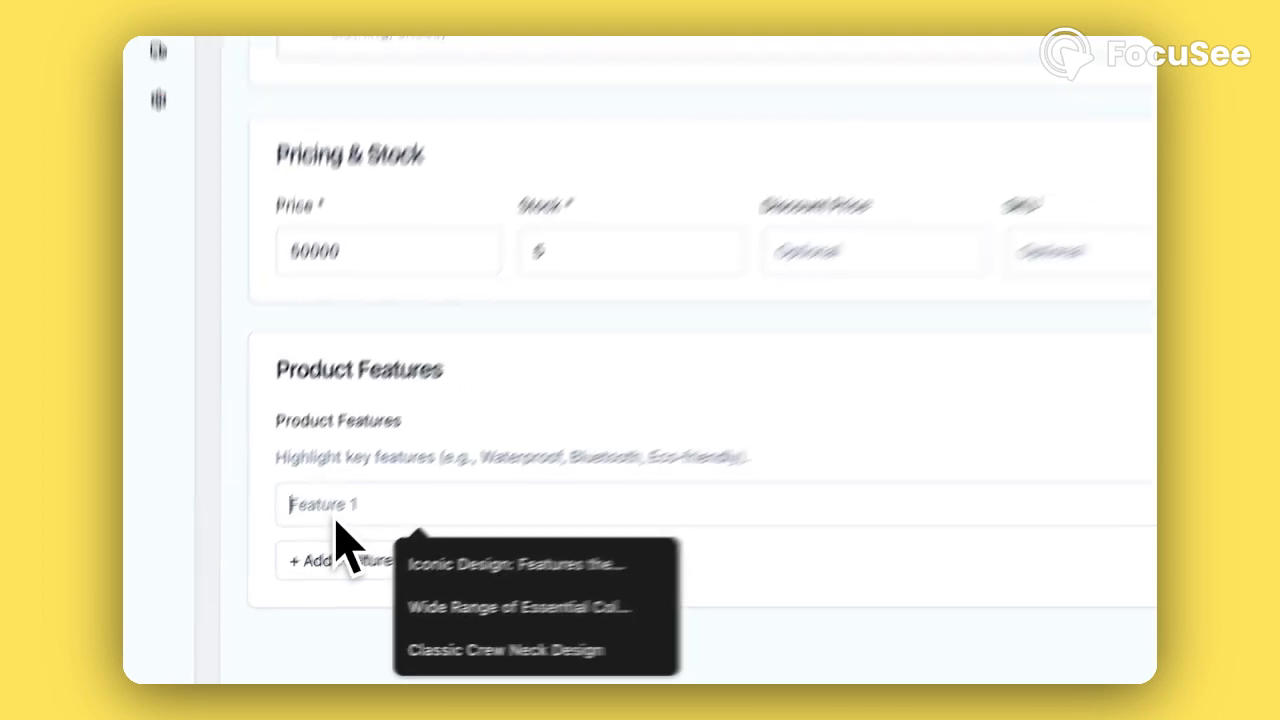
{"action": "type", "text": "b"}
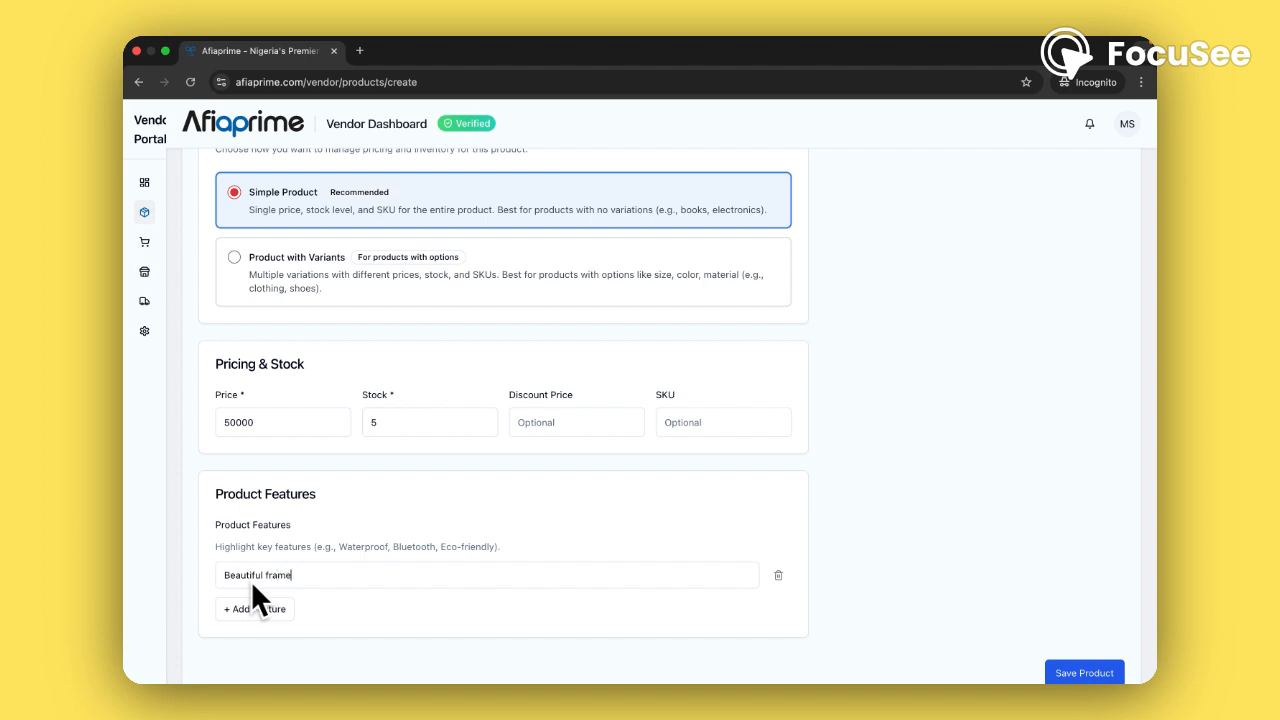
{"action": "type", "text": "wooden"}
{"action": "left_click", "coordinate": [311, 607]}
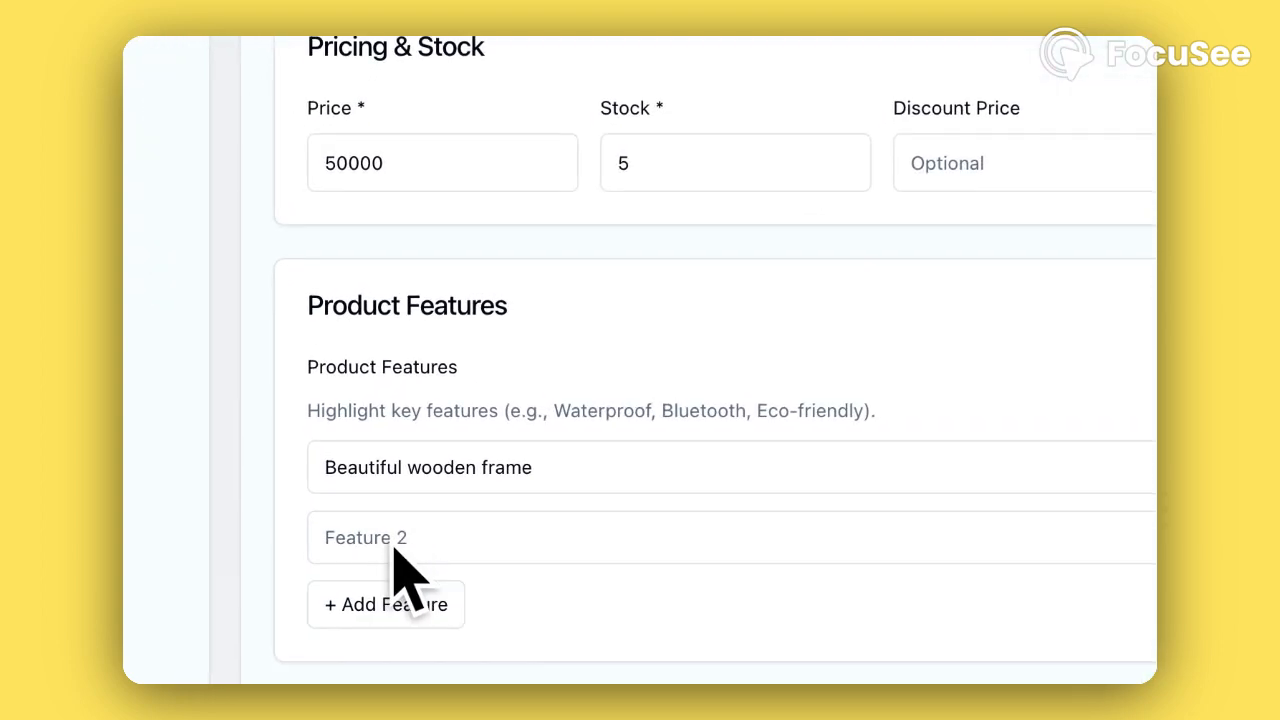
{"action": "left_click", "coordinate": [257, 615]}
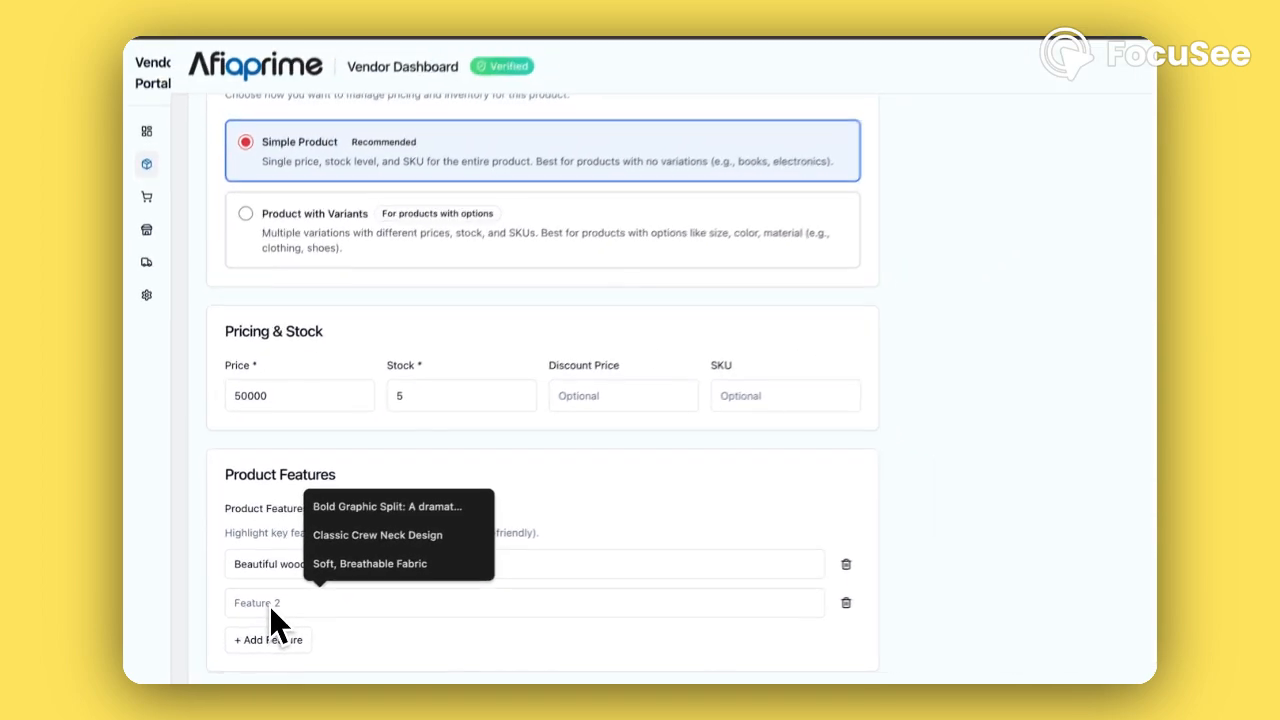
{"action": "type", "text": "Colorful"}
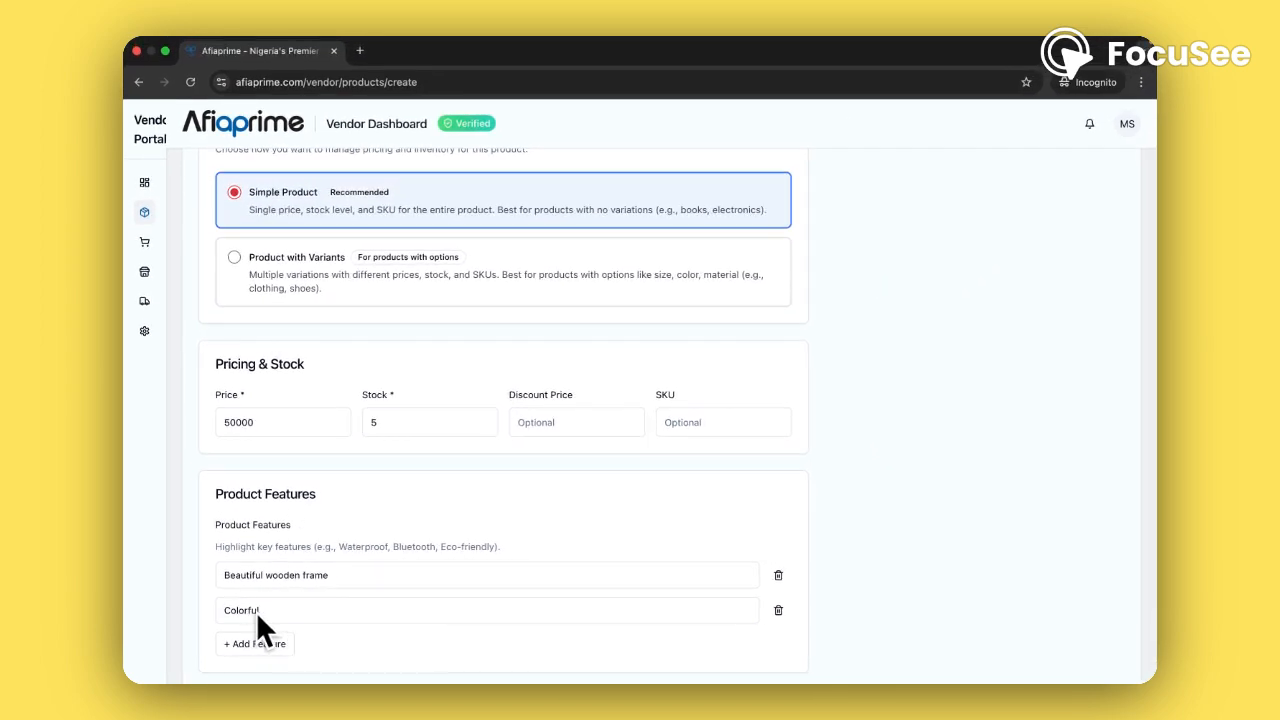
{"action": "scroll", "coordinate": [257, 616], "scroll_direction": "down", "scroll_amount": 1}
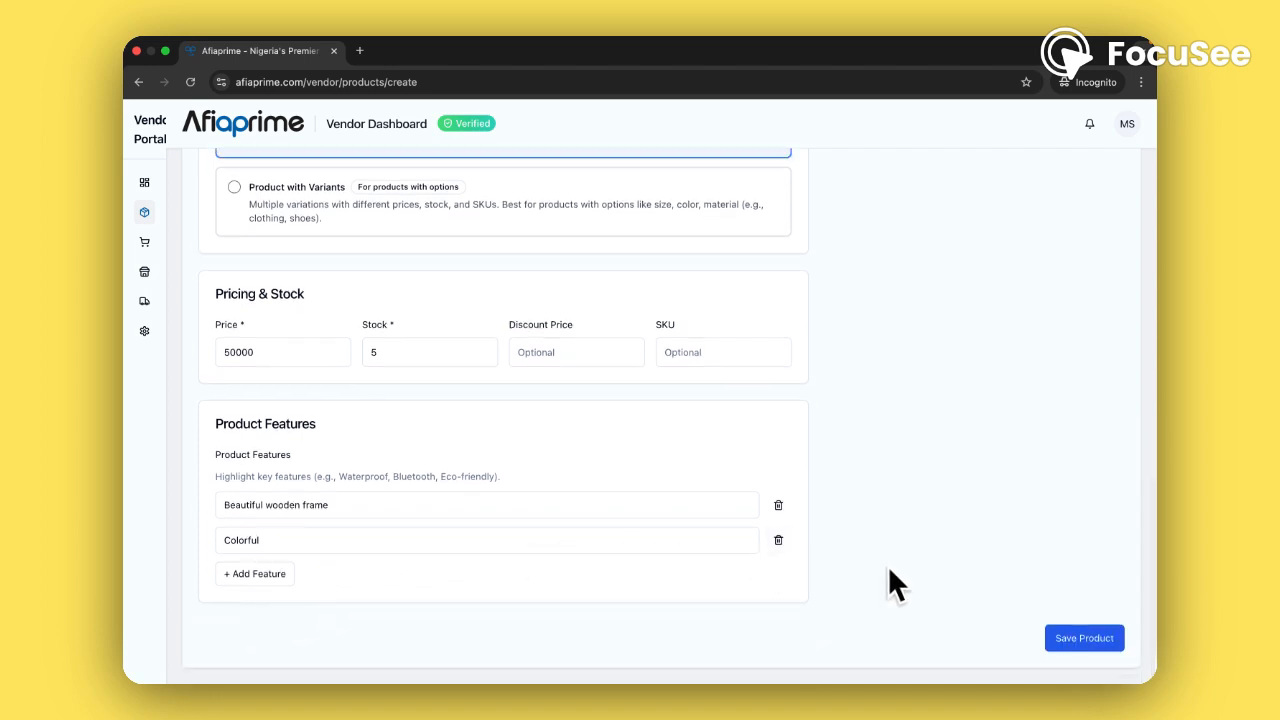
Save the new Art Work A product and go to the empty Product Images area on its edit page
{"action": "left_click", "coordinate": [1072, 635]}
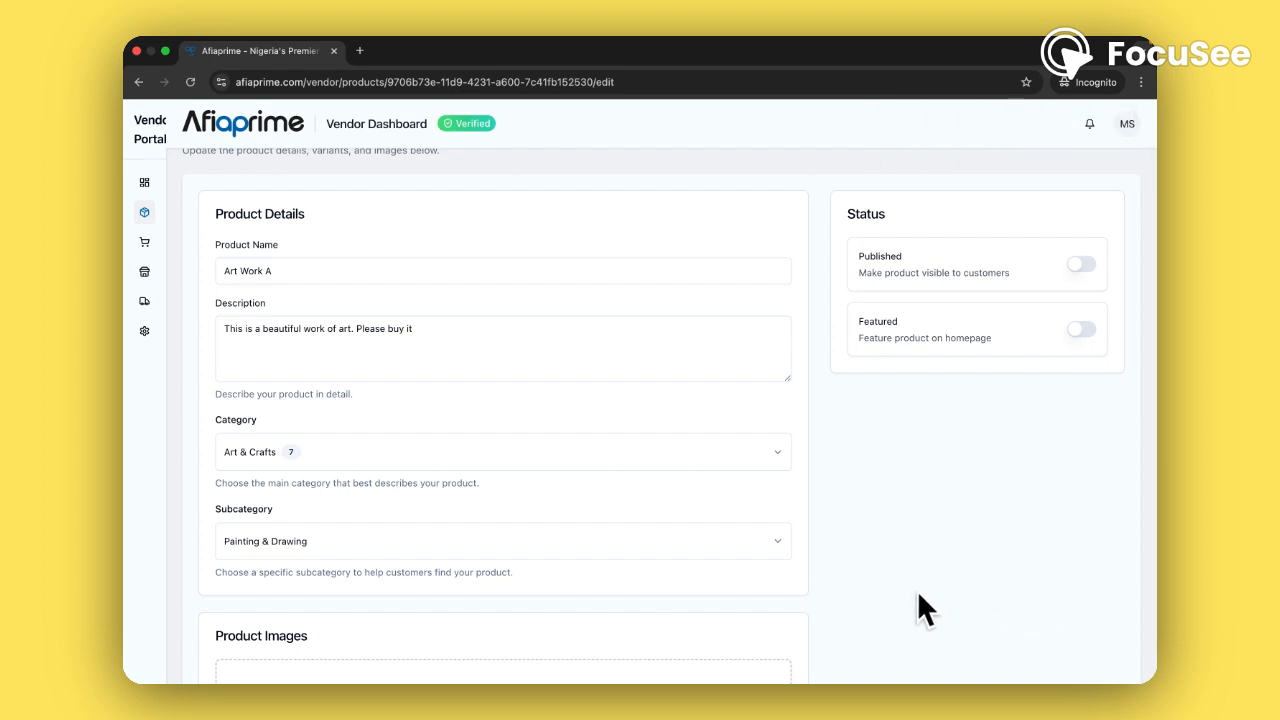
{"action": "scroll", "coordinate": [918, 593], "scroll_direction": "down", "scroll_amount": 5}
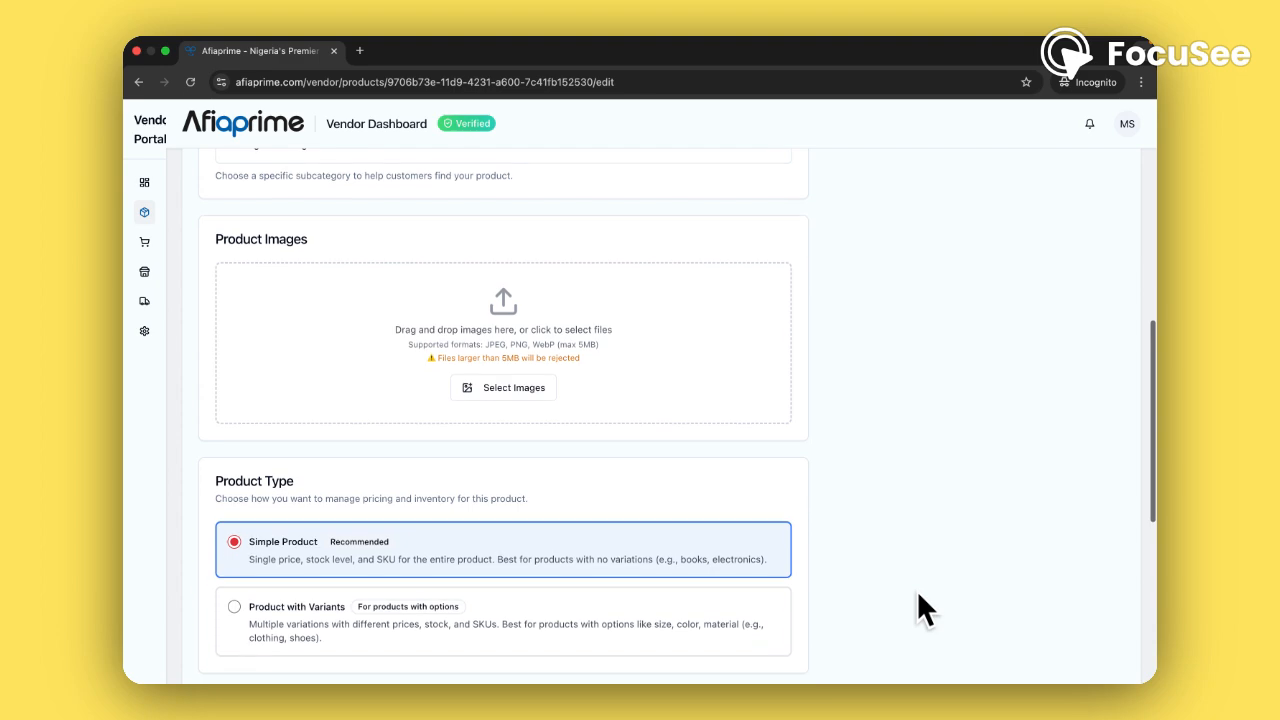
{"action": "left_click", "coordinate": [516, 391]}
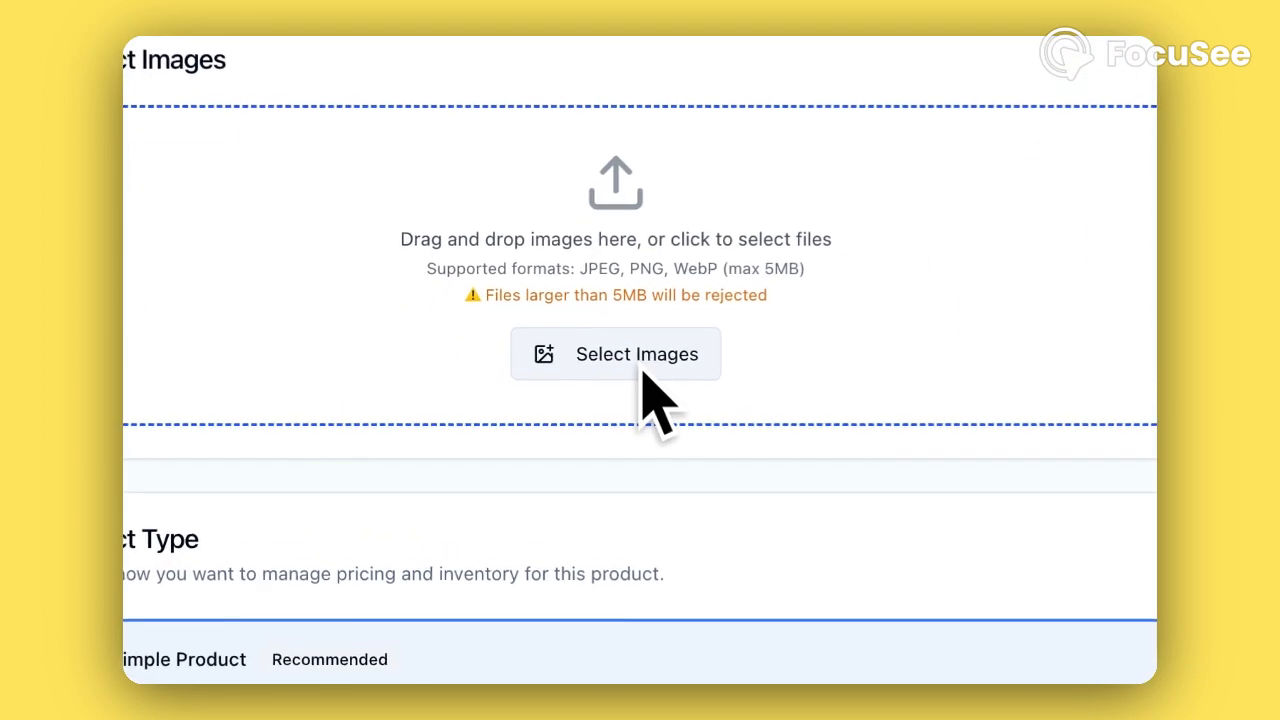
Upload the black cat picture from Downloads as Art Work A's product image
{"action": "left_click", "coordinate": [645, 375]}
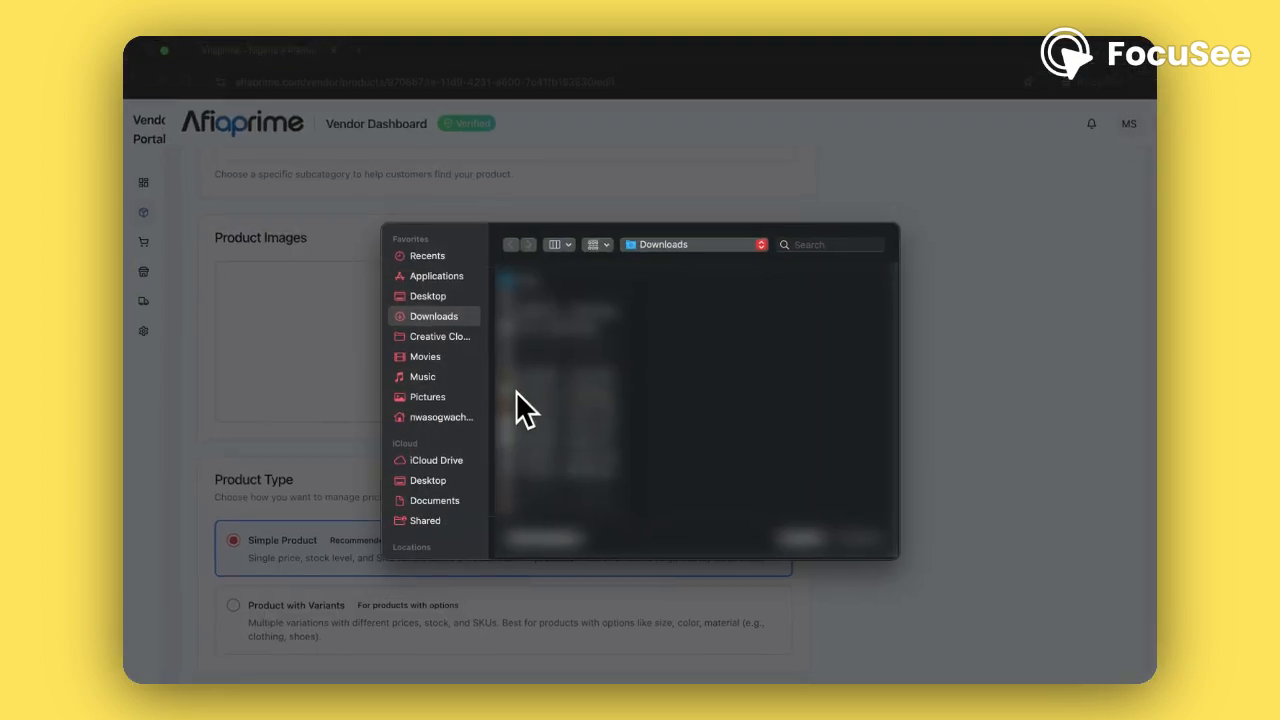
{"action": "scroll", "coordinate": [553, 405], "scroll_direction": "down", "scroll_amount": 3}
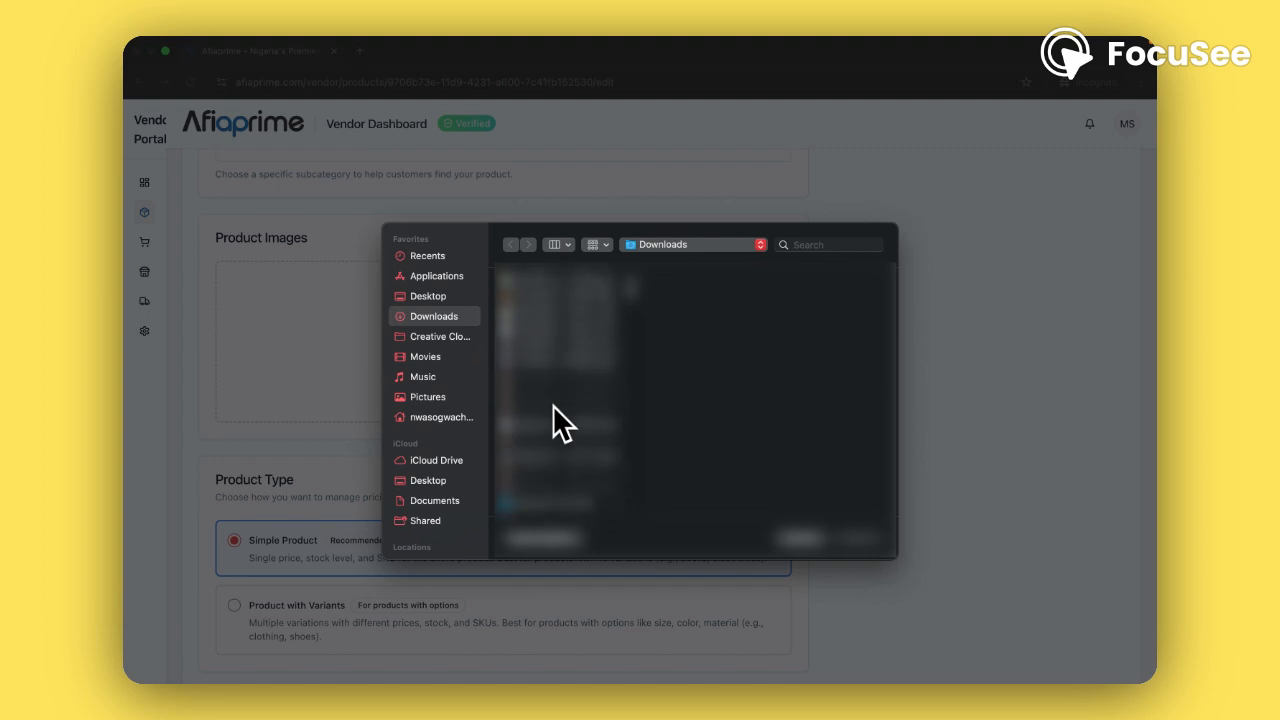
{"action": "scroll", "coordinate": [553, 405], "scroll_direction": "down", "scroll_amount": 5}
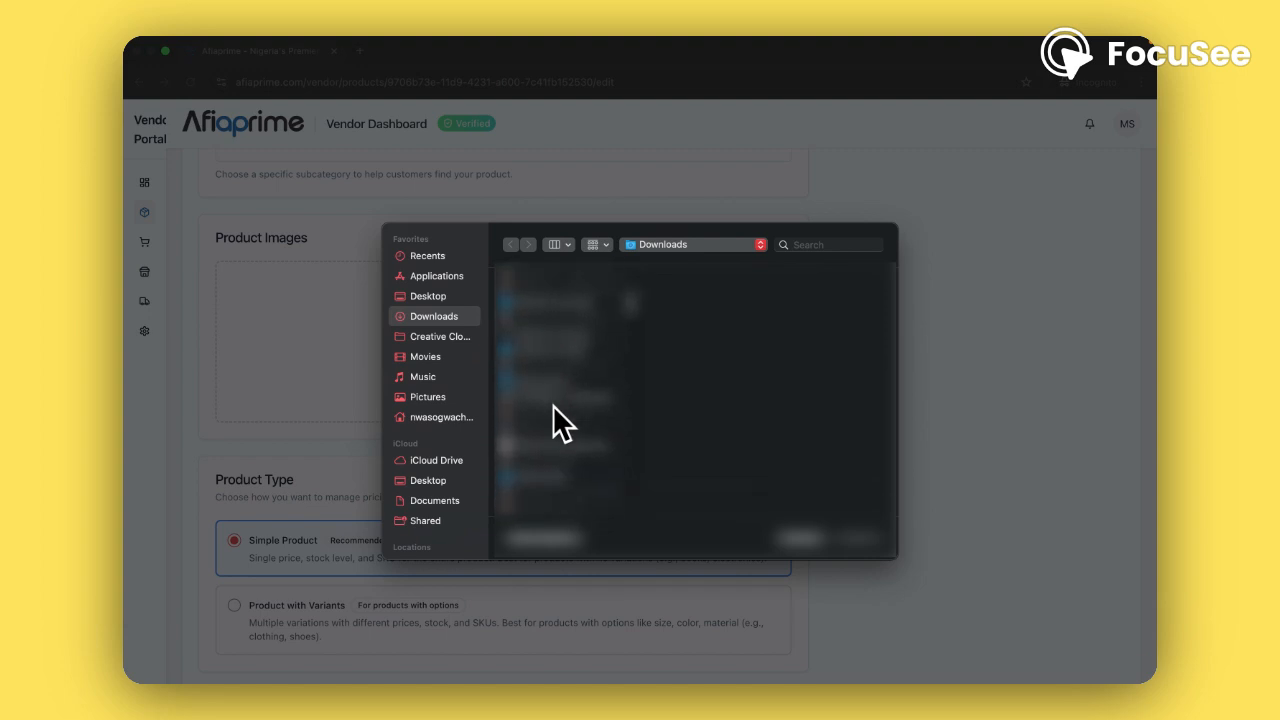
{"action": "scroll", "coordinate": [553, 405], "scroll_direction": "down", "scroll_amount": 5}
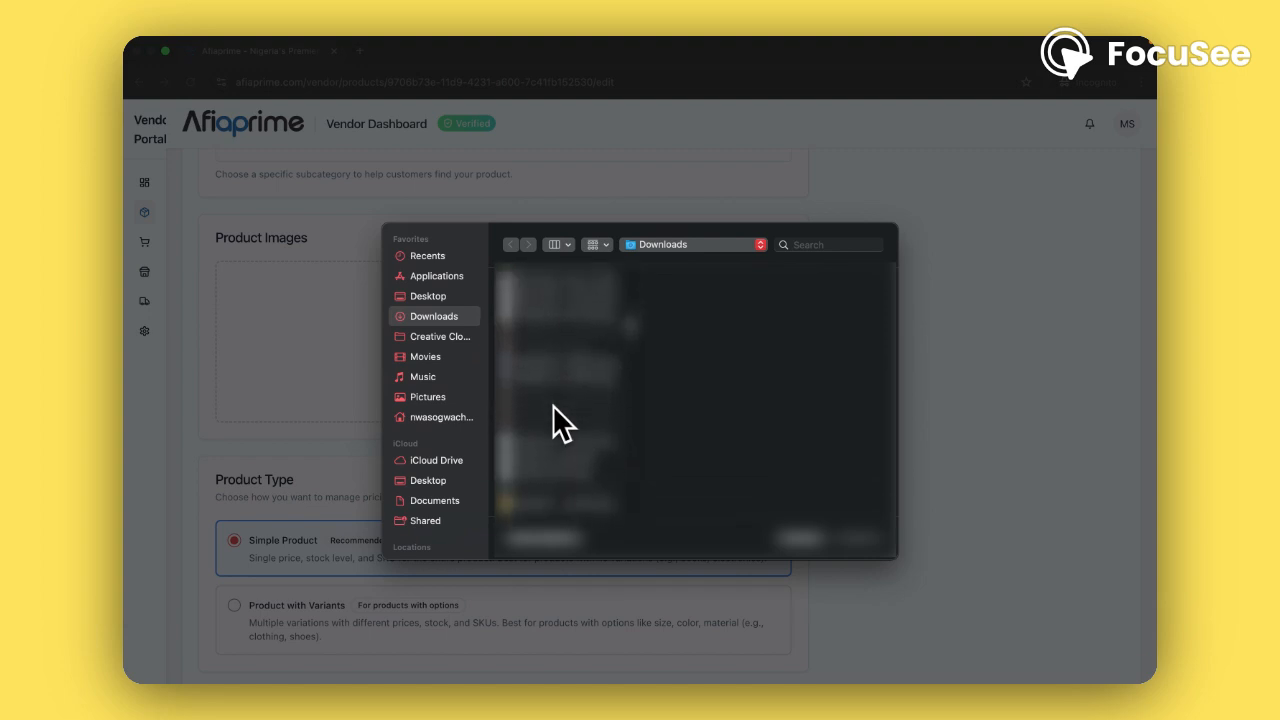
{"action": "scroll", "coordinate": [553, 405], "scroll_direction": "down", "scroll_amount": 1}
{"action": "scroll", "coordinate": [553, 423], "scroll_direction": "down", "scroll_amount": 5}
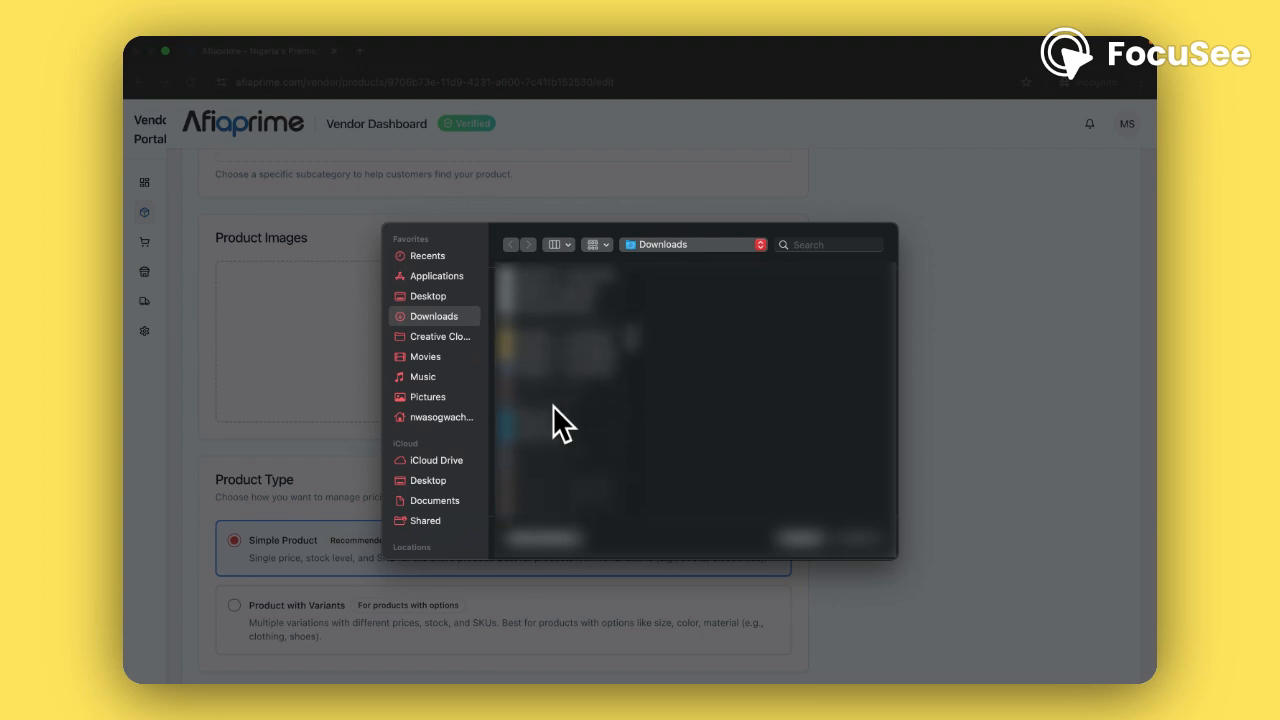
{"action": "scroll", "coordinate": [553, 405], "scroll_direction": "down", "scroll_amount": 5}
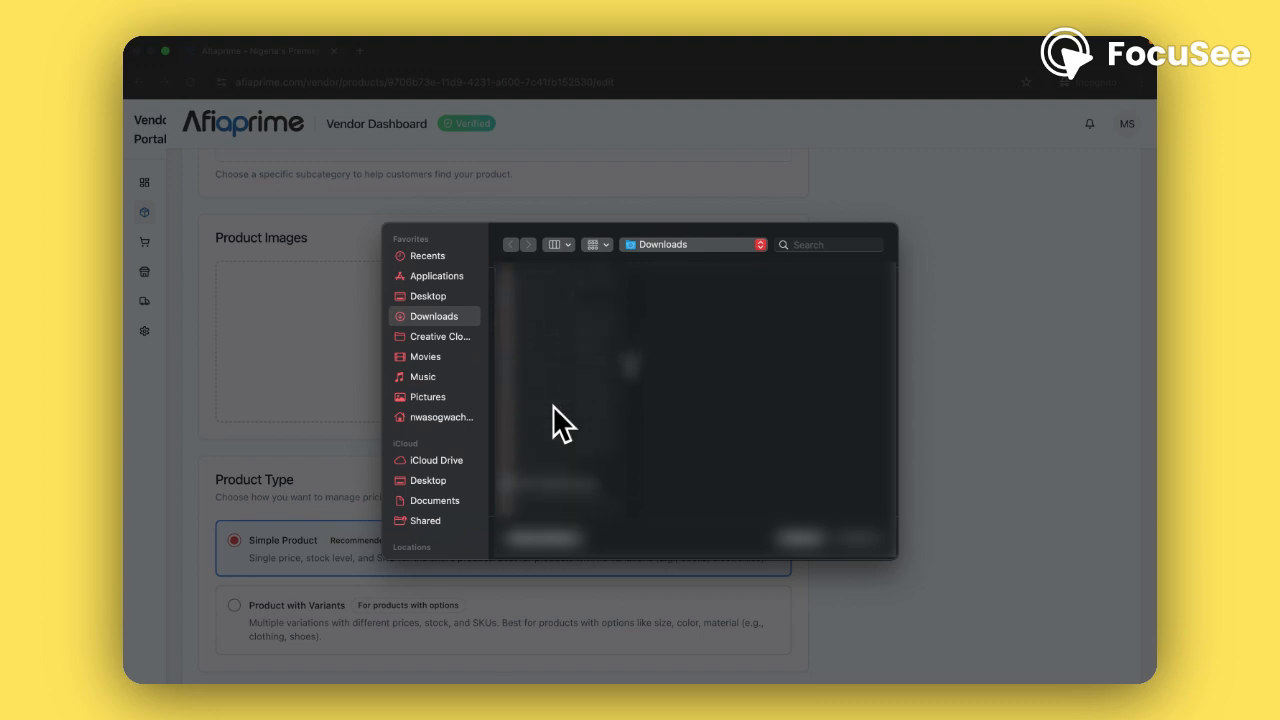
{"action": "scroll", "coordinate": [553, 405], "scroll_direction": "down", "scroll_amount": 4}
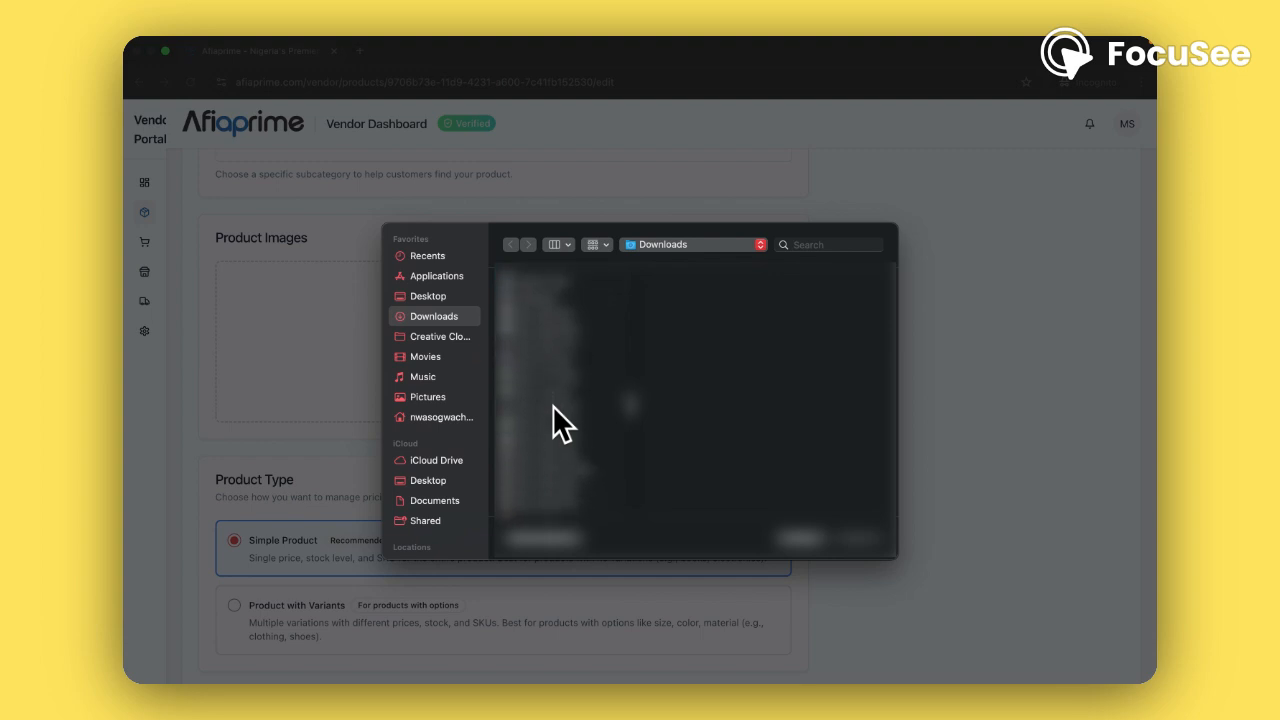
{"action": "left_click", "coordinate": [538, 442]}
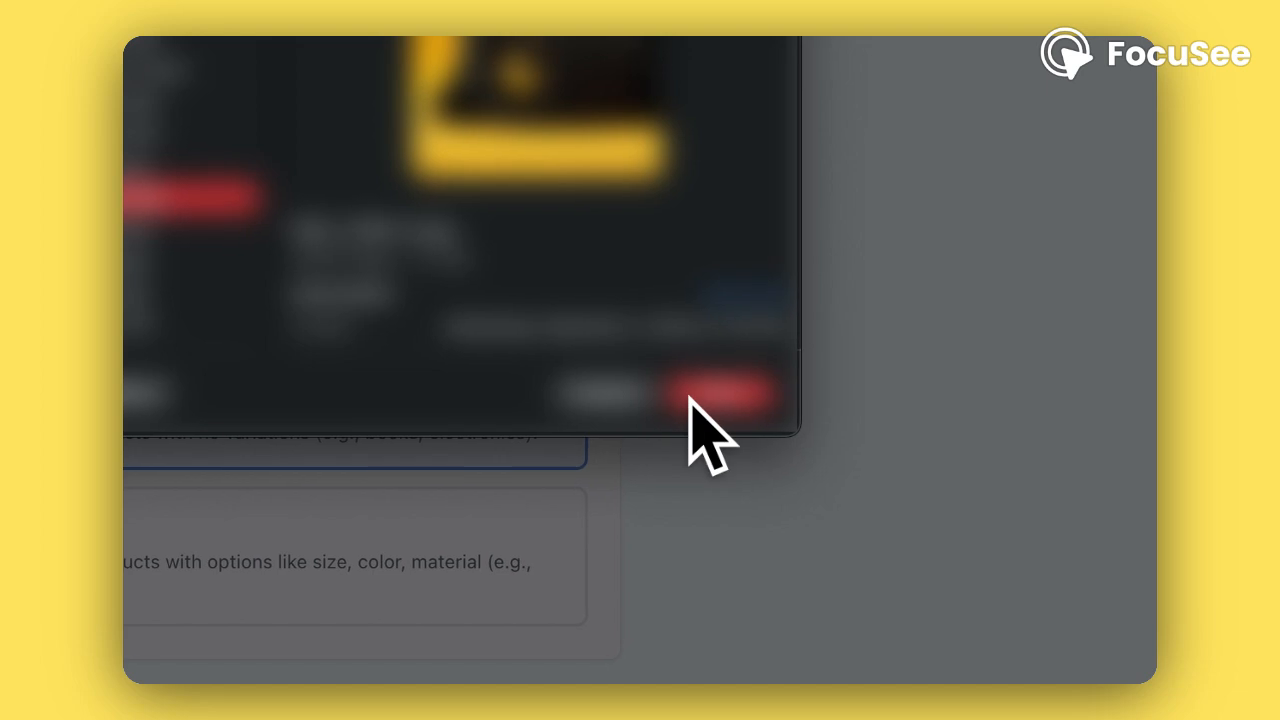
{"action": "left_click", "coordinate": [712, 395]}
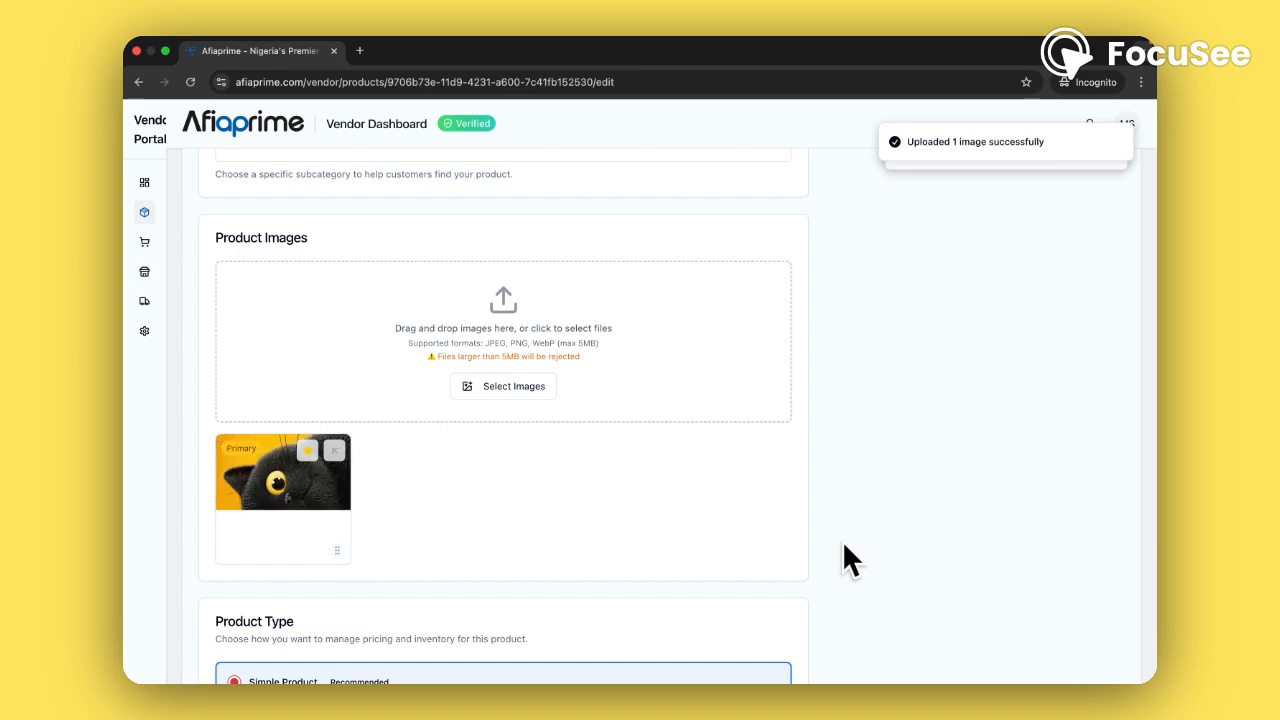
Go to the vendor's Your Products list, which shows Art Work A unpublished at 50000.00
{"action": "scroll", "coordinate": [843, 545], "scroll_direction": "down", "scroll_amount": 4}
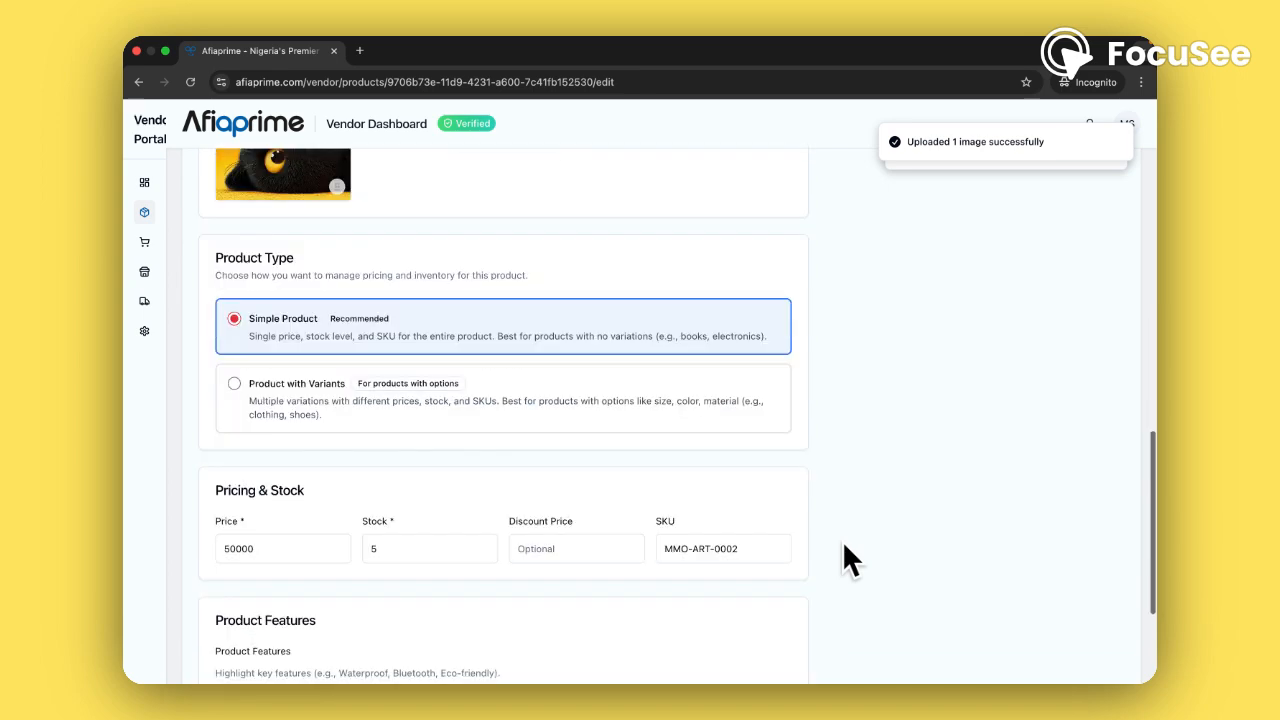
{"action": "scroll", "coordinate": [843, 545], "scroll_direction": "down", "scroll_amount": 1}
{"action": "scroll", "coordinate": [843, 545], "scroll_direction": "up", "scroll_amount": 3}
{"action": "scroll", "coordinate": [845, 548], "scroll_direction": "up", "scroll_amount": 5}
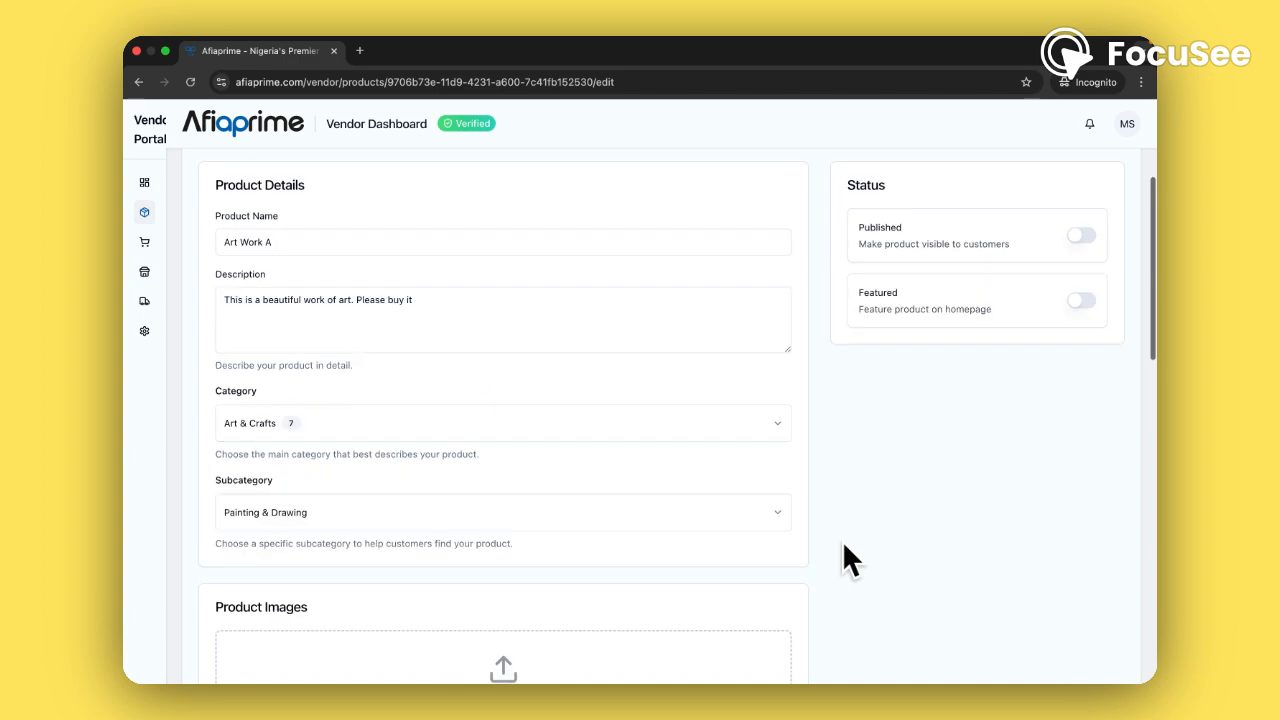
{"action": "mouse_move", "coordinate": [145, 245]}
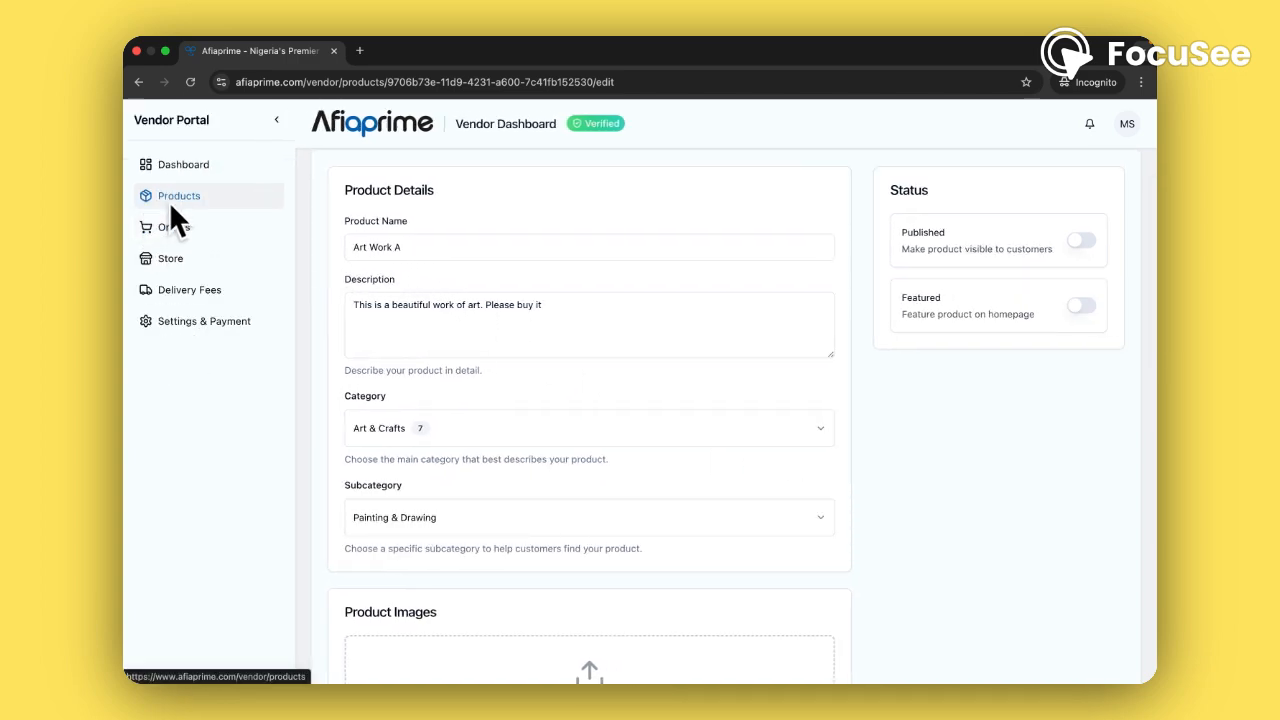
{"action": "left_click", "coordinate": [172, 208]}
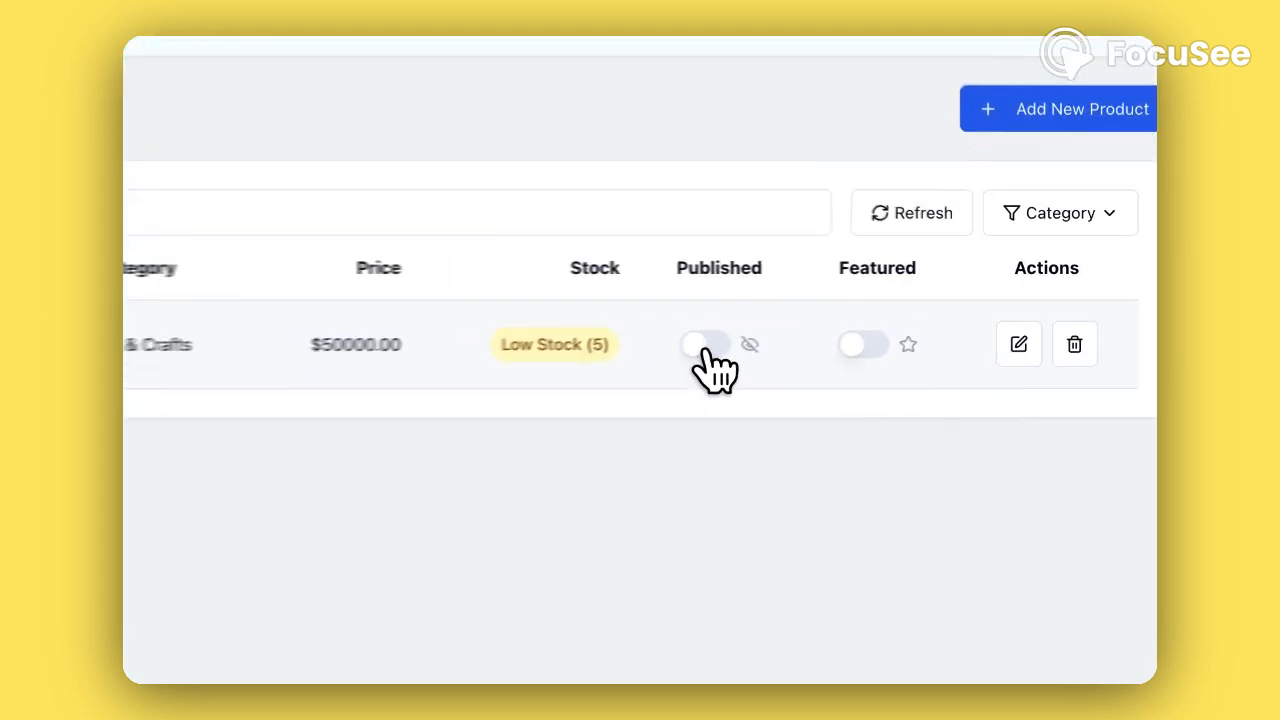
Turn on both the Published and Featured toggles in the Art Work A row
{"action": "left_click", "coordinate": [874, 316]}
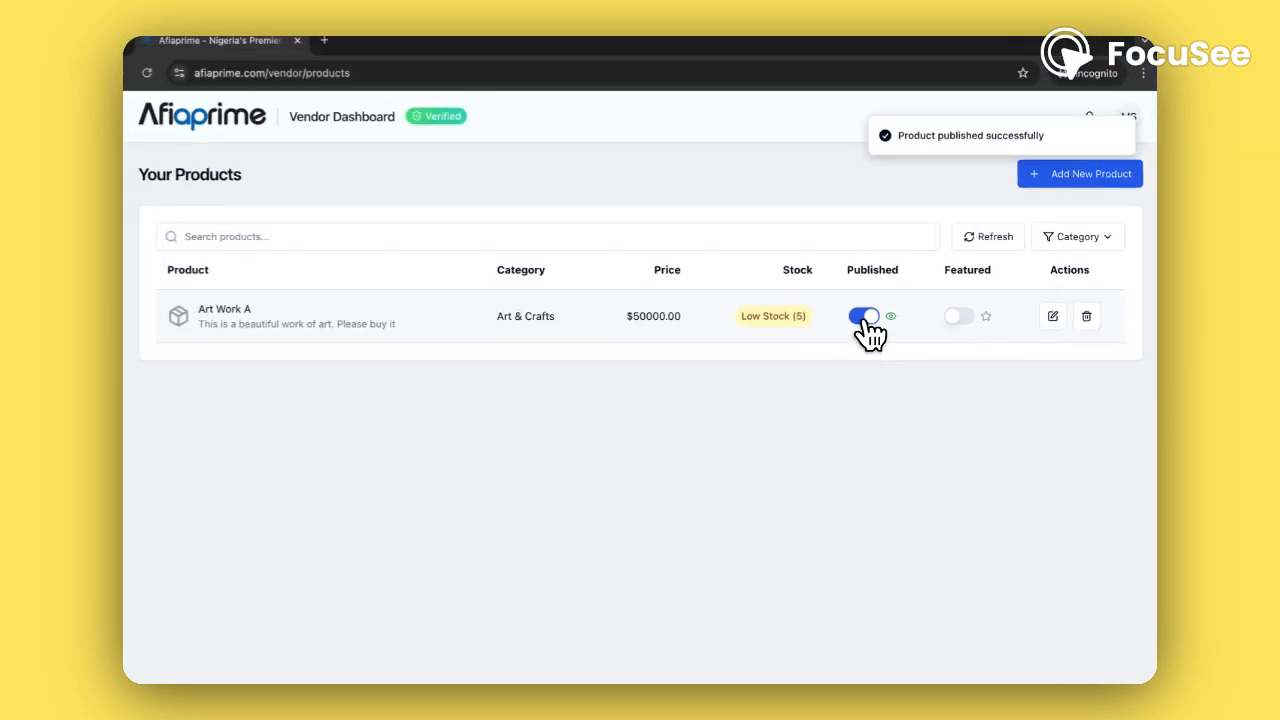
{"action": "left_click", "coordinate": [965, 316]}
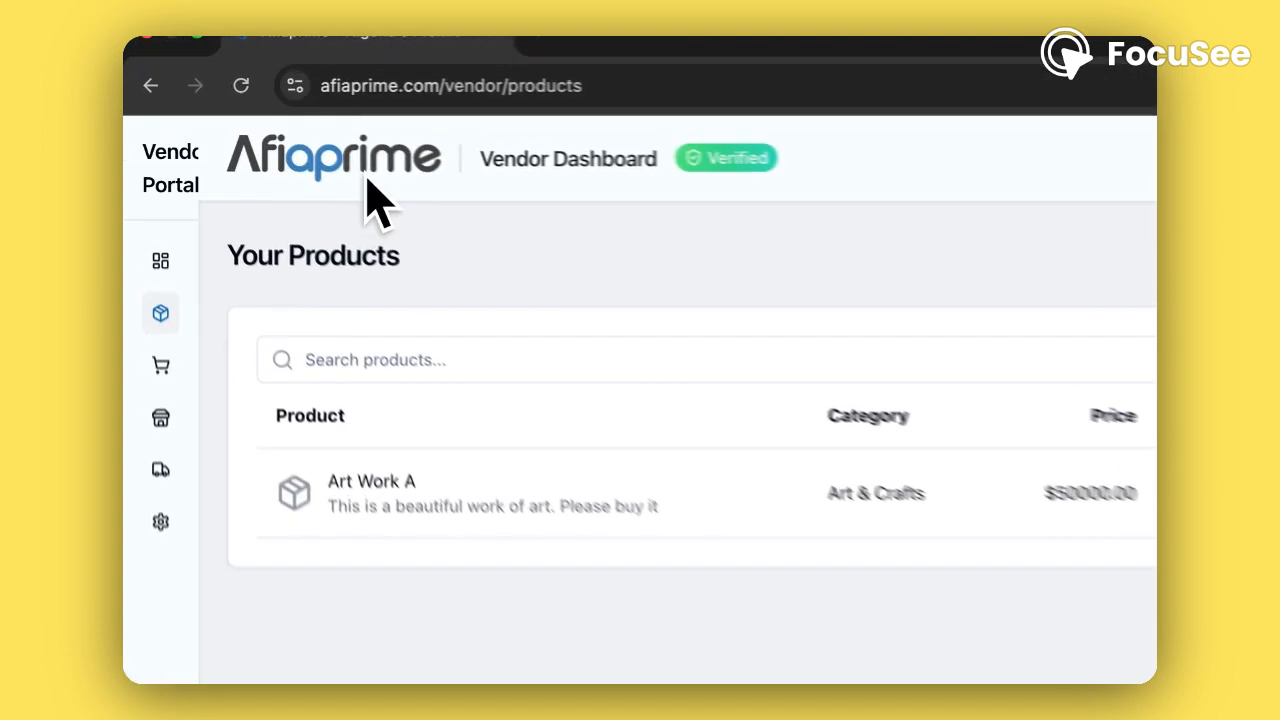
Open the storefront homepage and find Art Work A at ₦50,000 under Featured products
{"action": "left_click", "coordinate": [261, 135]}
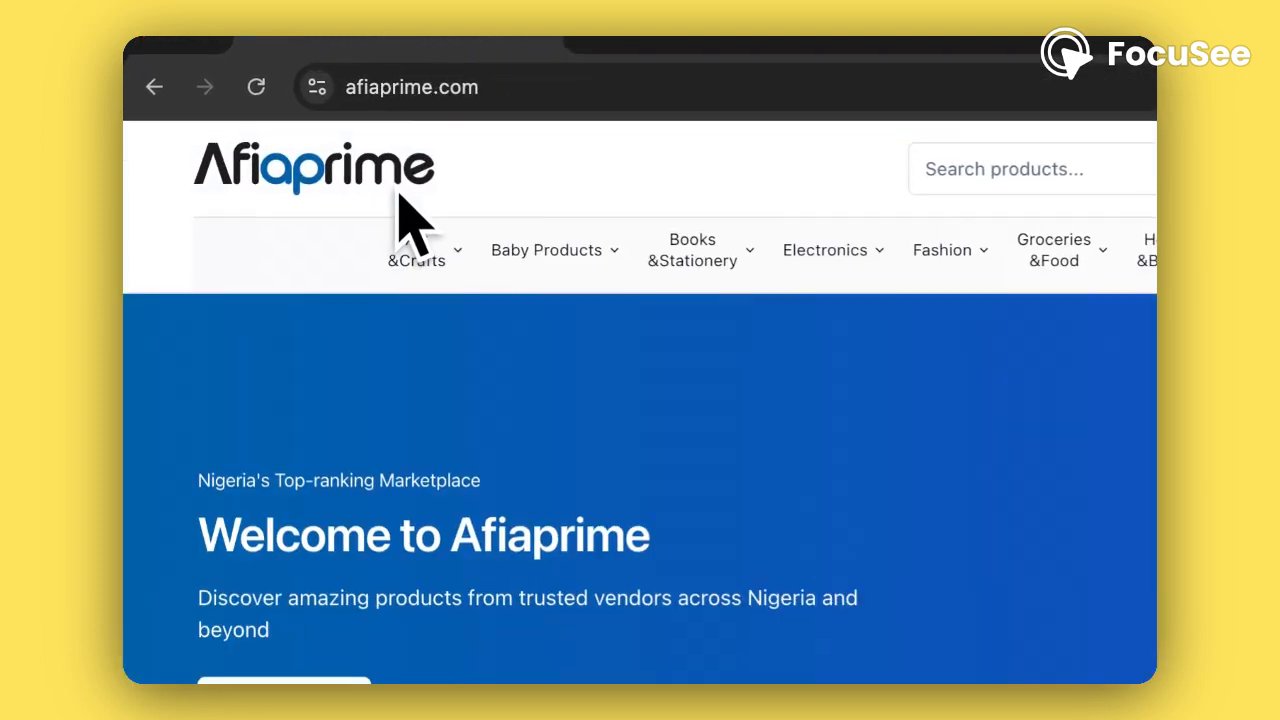
{"action": "scroll", "coordinate": [705, 467], "scroll_direction": "down", "scroll_amount": 10}
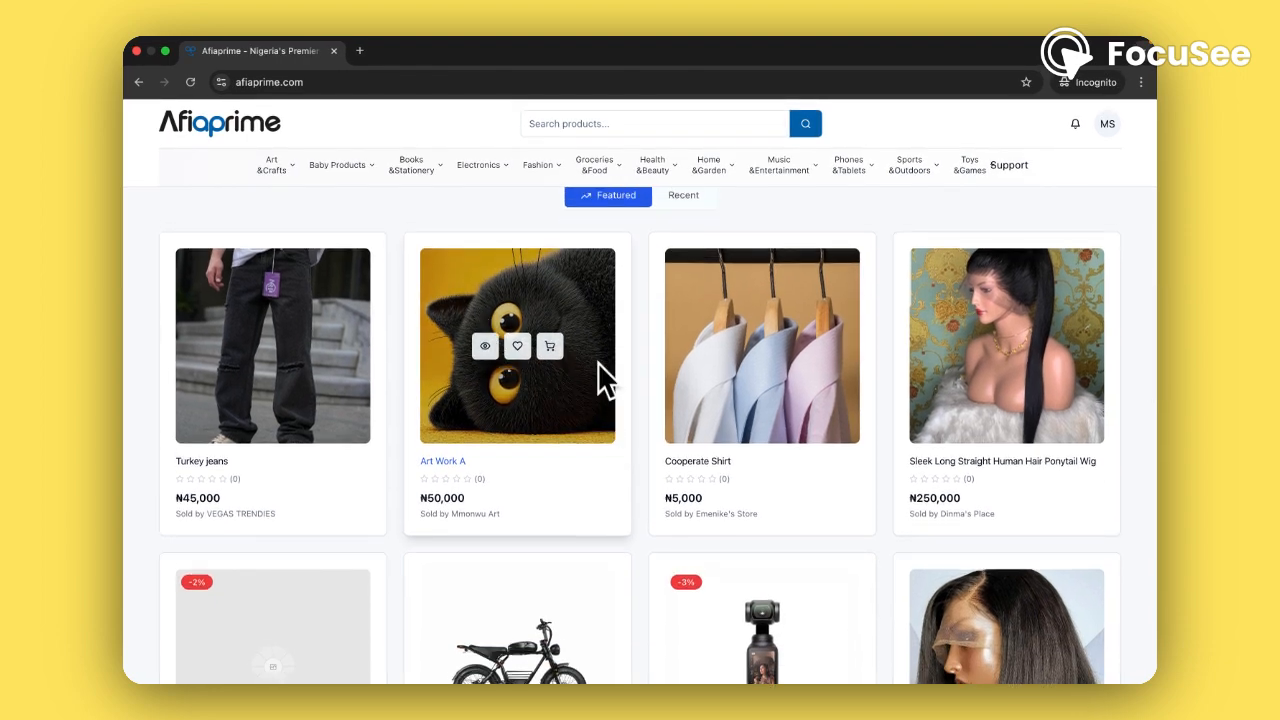
{"action": "scroll", "coordinate": [625, 415], "scroll_direction": "up", "scroll_amount": 1}
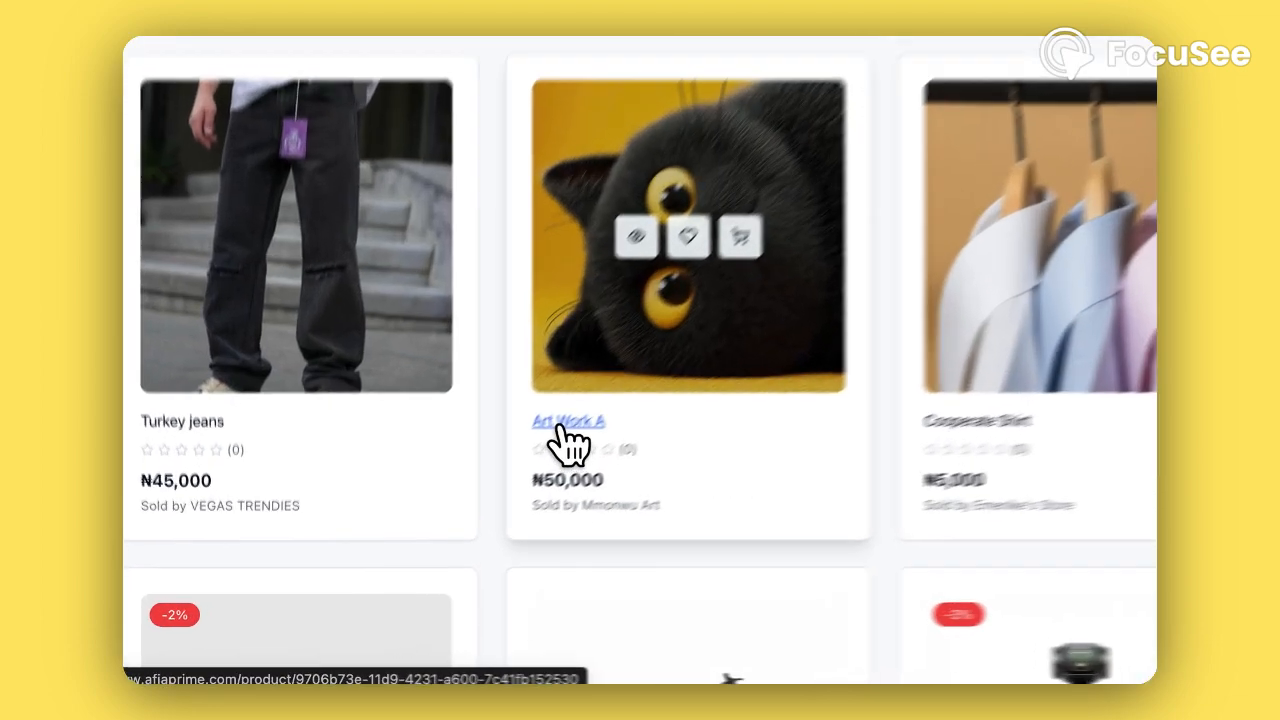
Open Art Work A's product page and check its image, ₦50,000 price and SKU MMO-ART-0002
{"action": "left_click", "coordinate": [441, 518]}
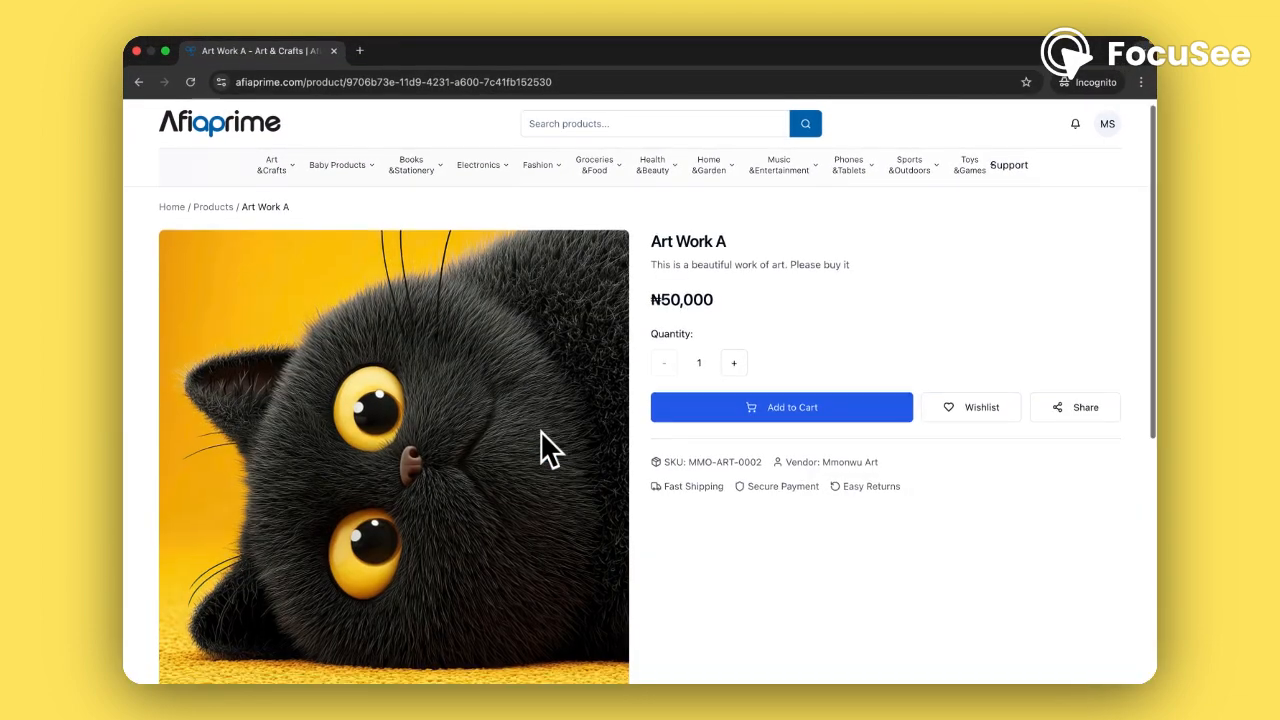
{"action": "scroll", "coordinate": [540, 430], "scroll_direction": "down", "scroll_amount": 2}
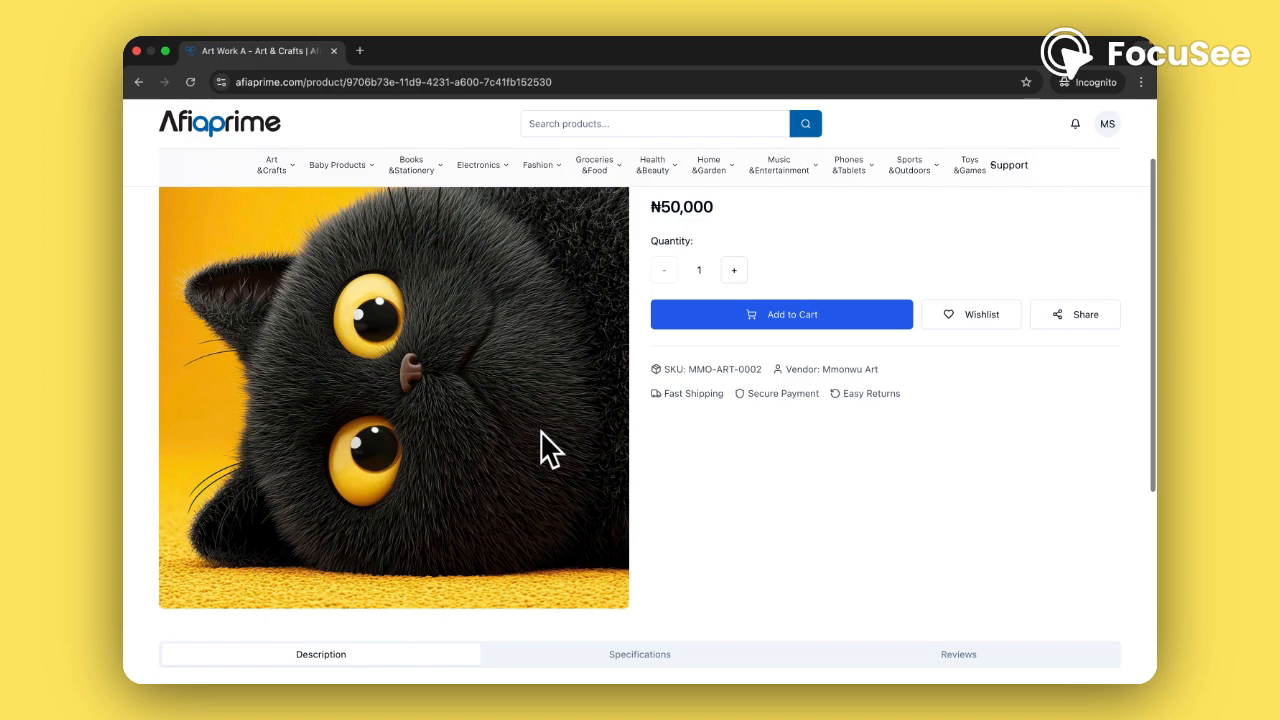
{"action": "scroll", "coordinate": [540, 430], "scroll_direction": "up", "scroll_amount": 1}
{"action": "scroll", "coordinate": [540, 430], "scroll_direction": "down", "scroll_amount": 1}
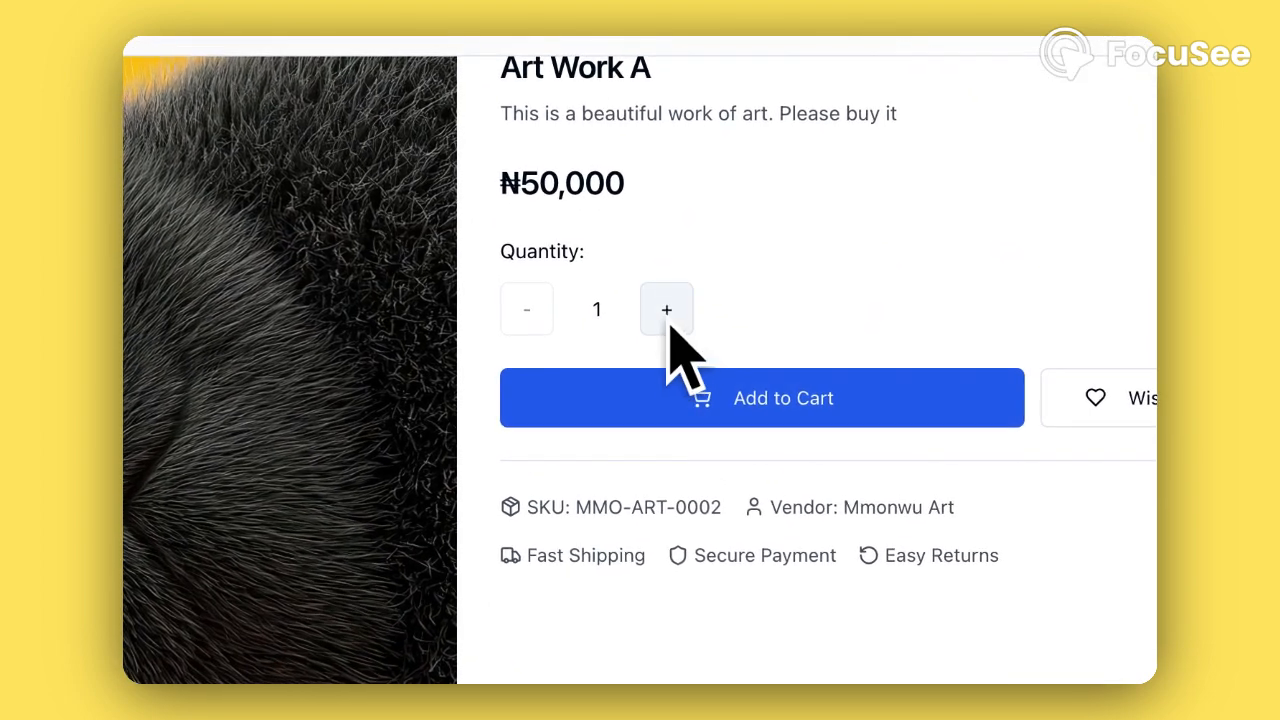
{"action": "scroll", "coordinate": [714, 535], "scroll_direction": "down", "scroll_amount": 2}
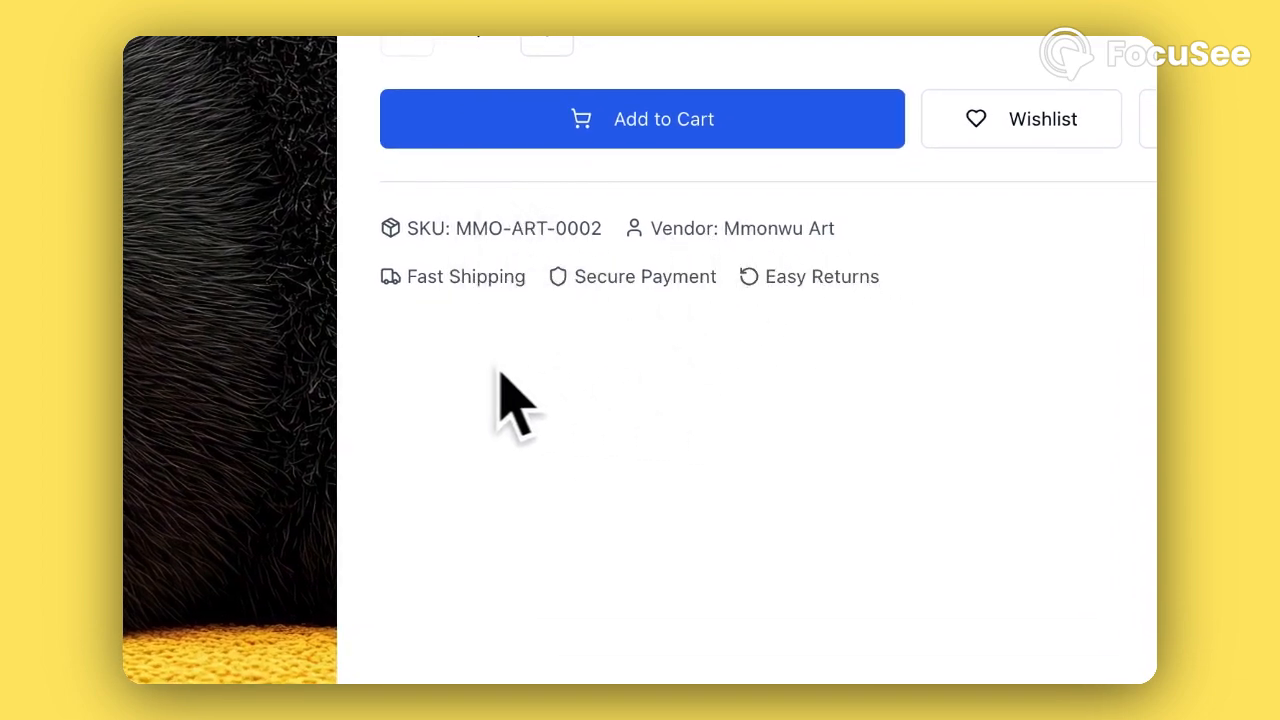
{"action": "scroll", "coordinate": [777, 420], "scroll_direction": "down", "scroll_amount": 5}
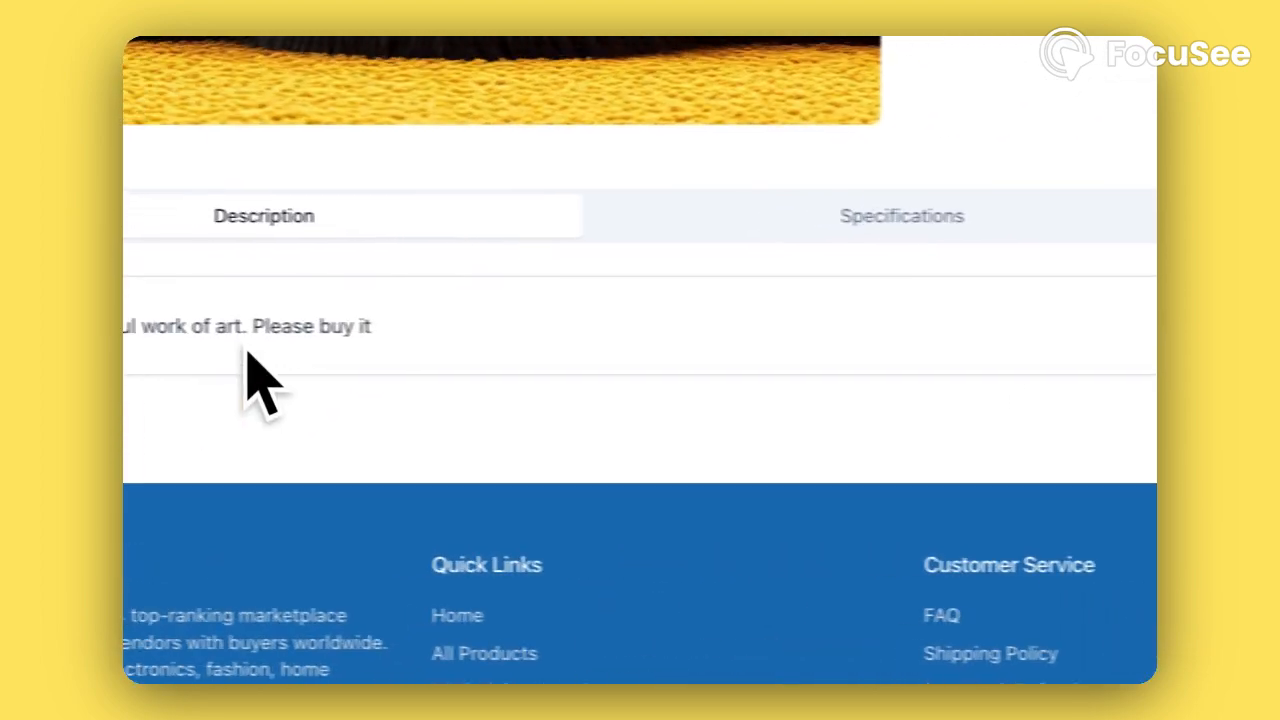
Check the two listed features under Specifications and the empty Reviews tab
{"action": "left_click", "coordinate": [878, 236]}
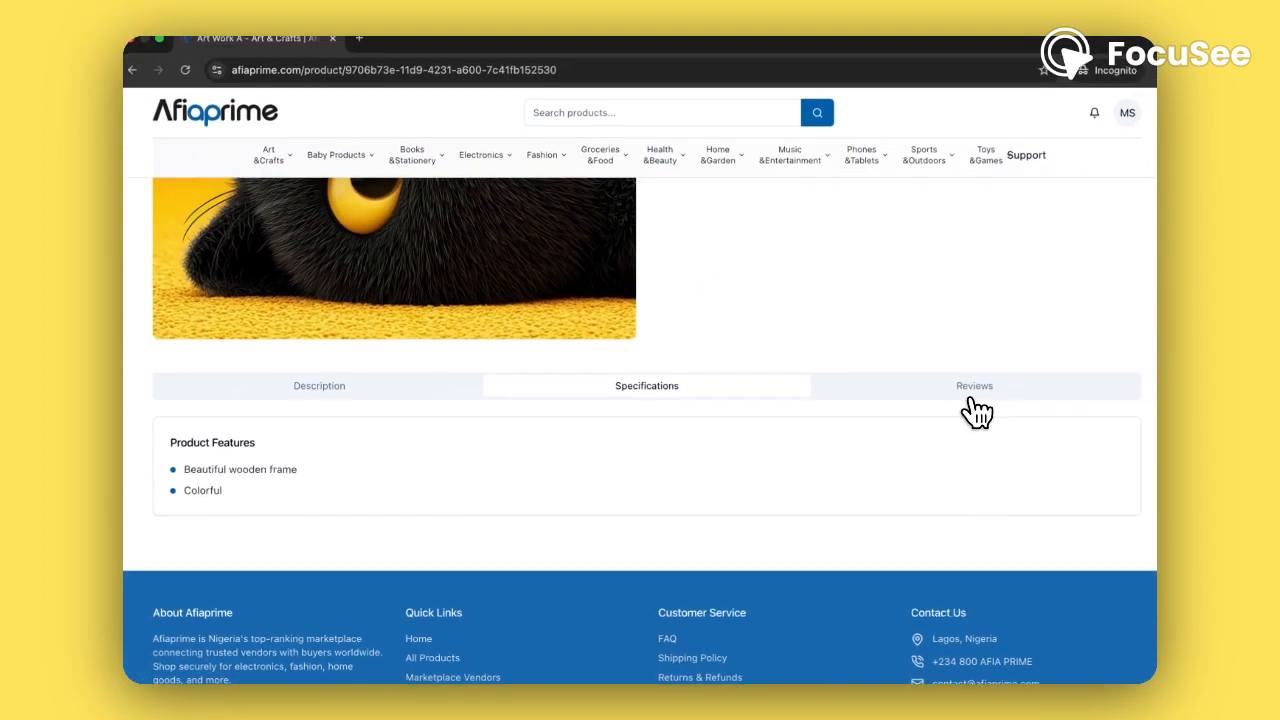
{"action": "left_click", "coordinate": [975, 405]}
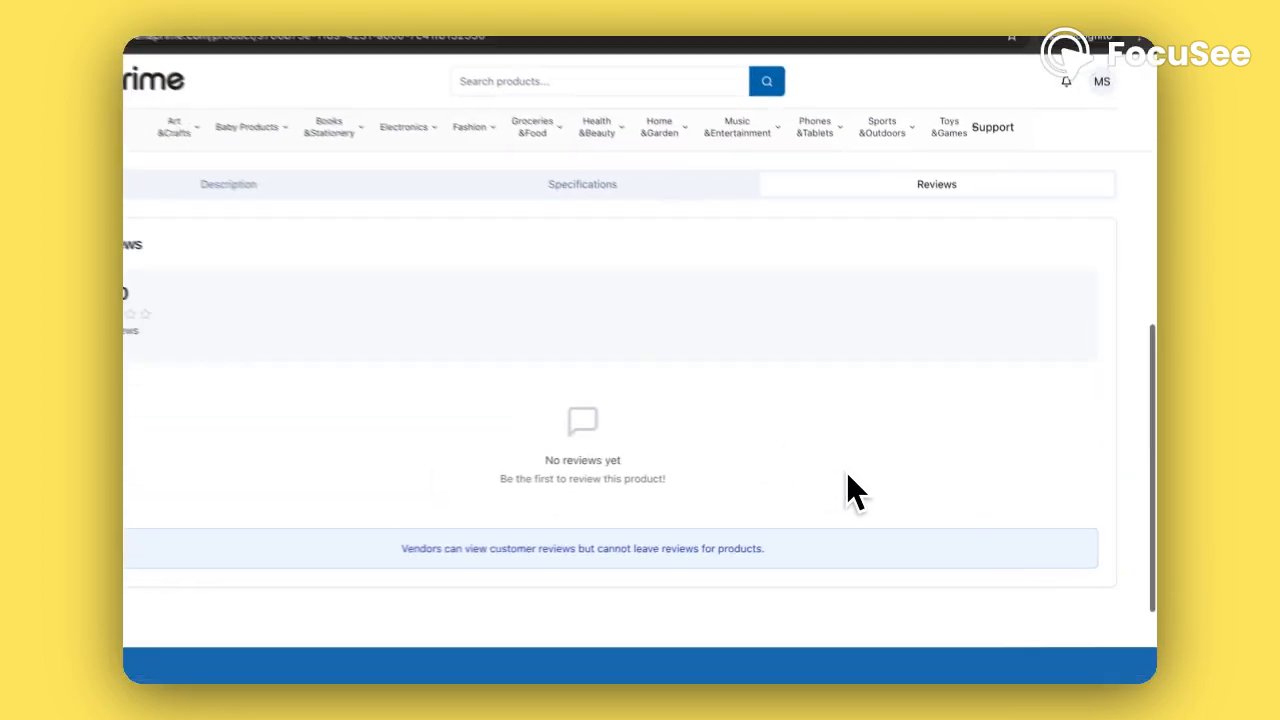
{"action": "scroll", "coordinate": [876, 490], "scroll_direction": "up", "scroll_amount": 10}
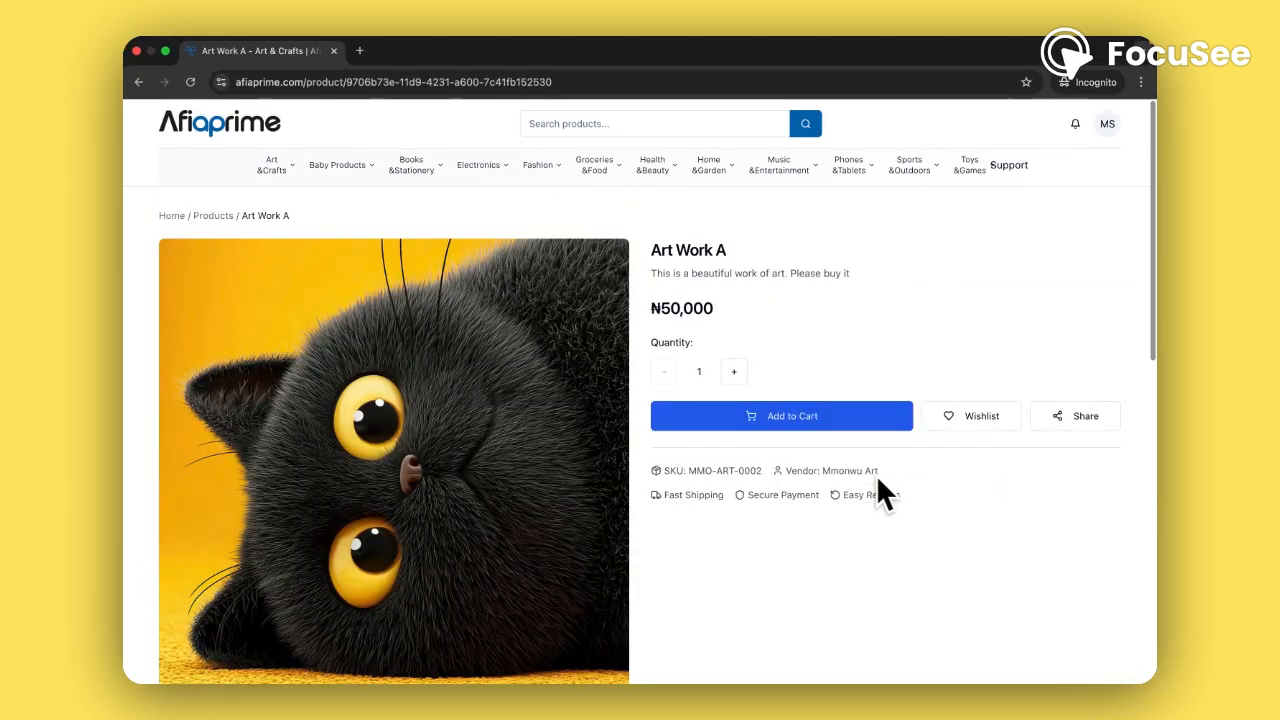